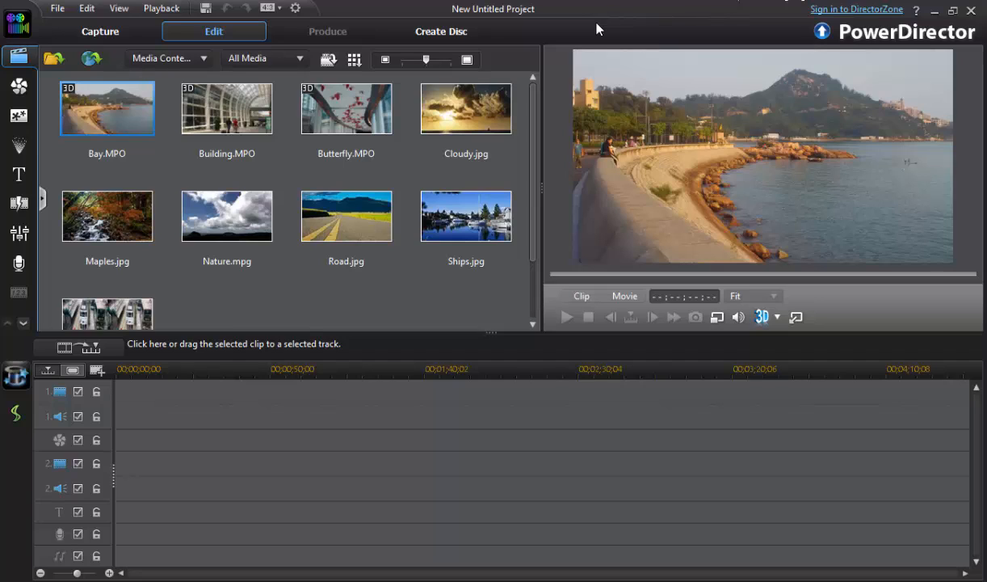
- Import the first video from the BBC - Bible Mysteries folder in the videos folder on DATA (D:) into the media library
click(57, 11)
mouse_move(107, 136)
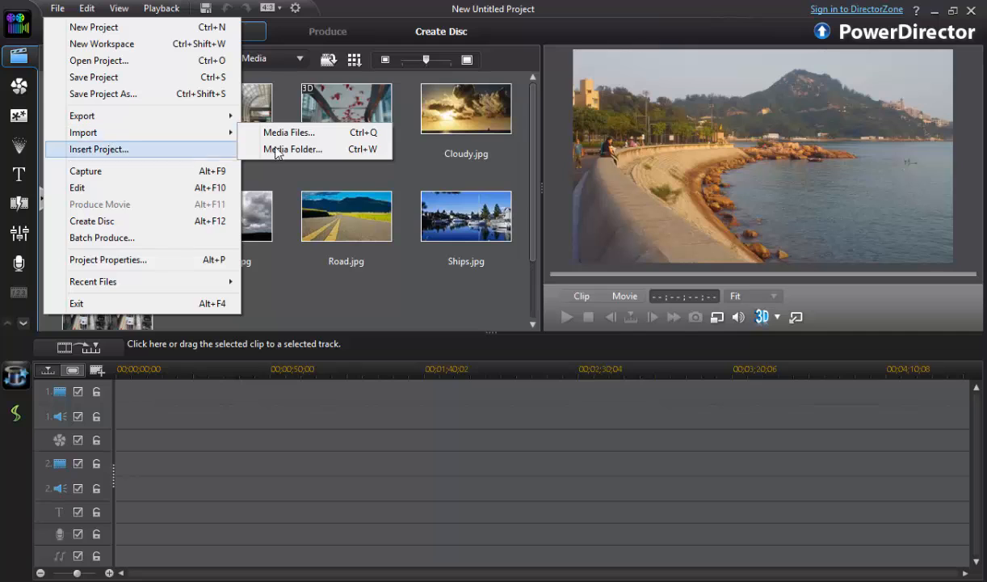
click(317, 136)
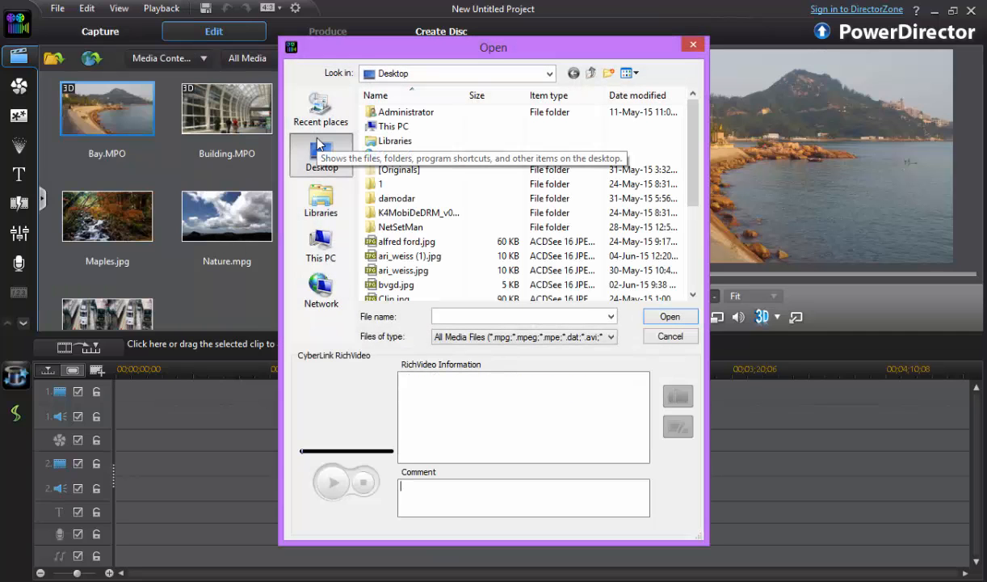
click(322, 242)
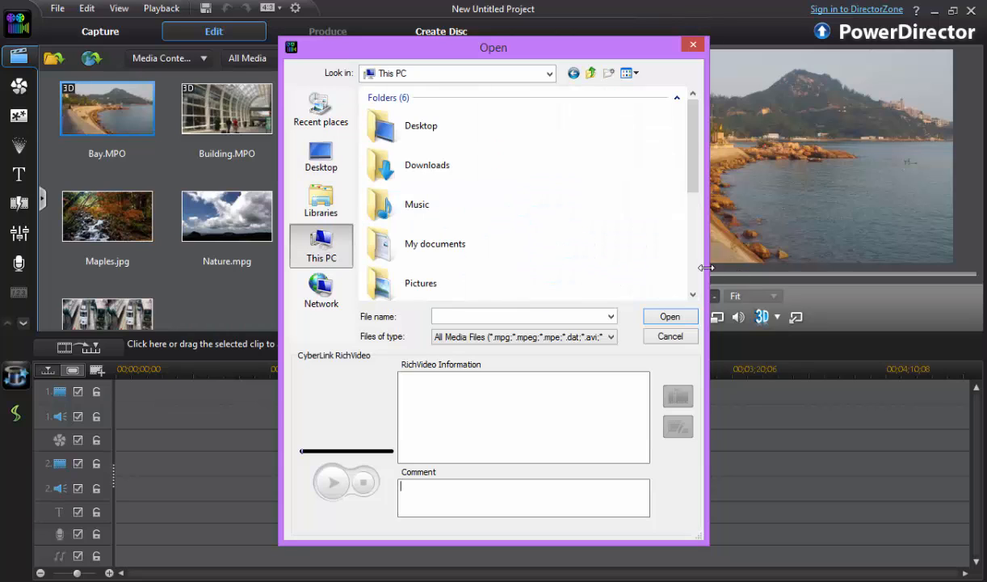
scroll(695, 275, down, 5)
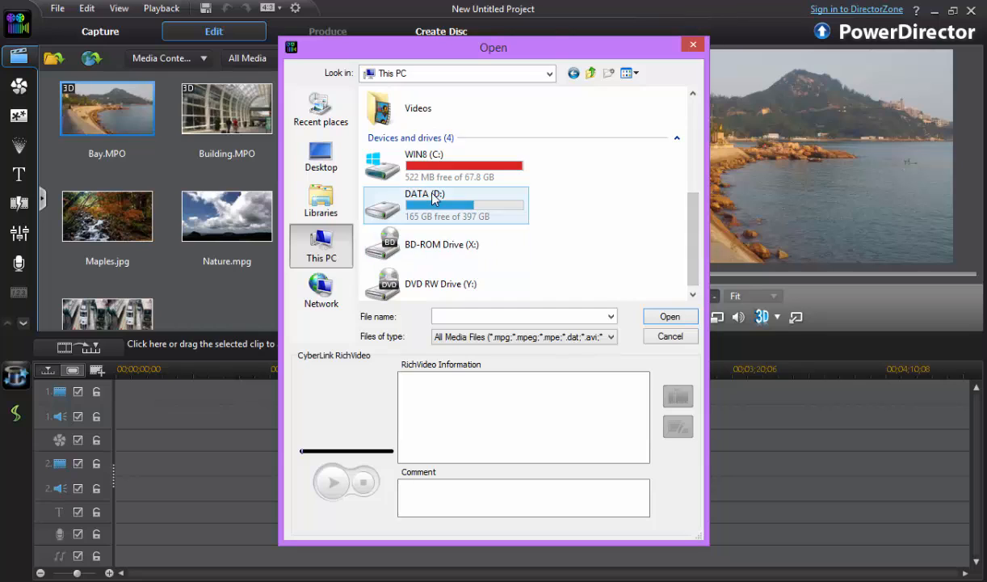
double_click(430, 212)
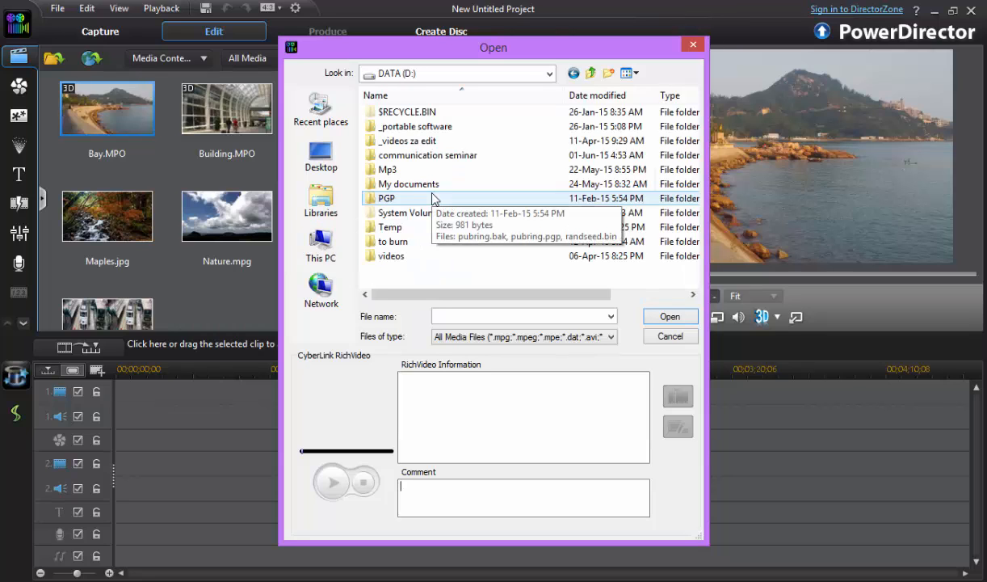
double_click(403, 257)
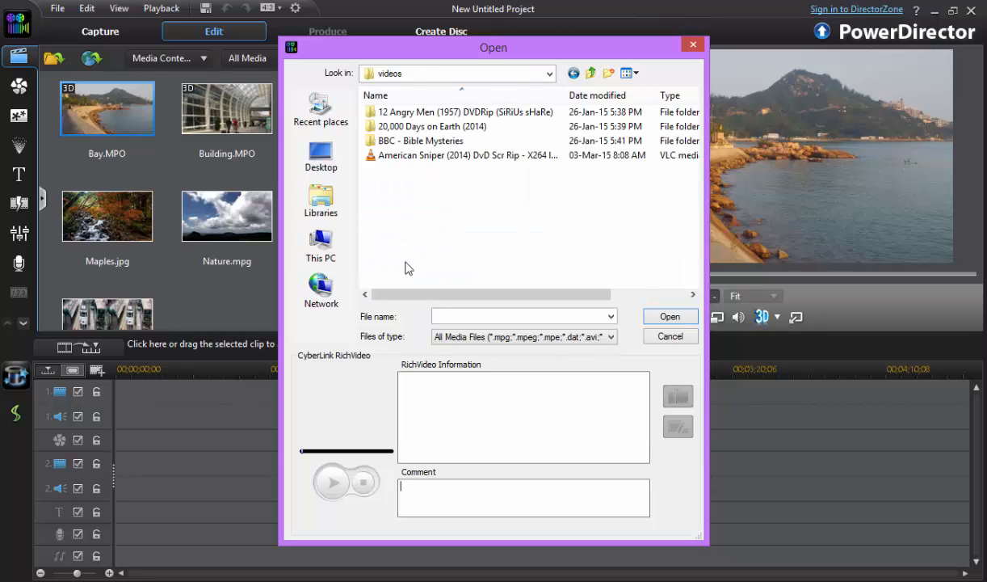
double_click(400, 141)
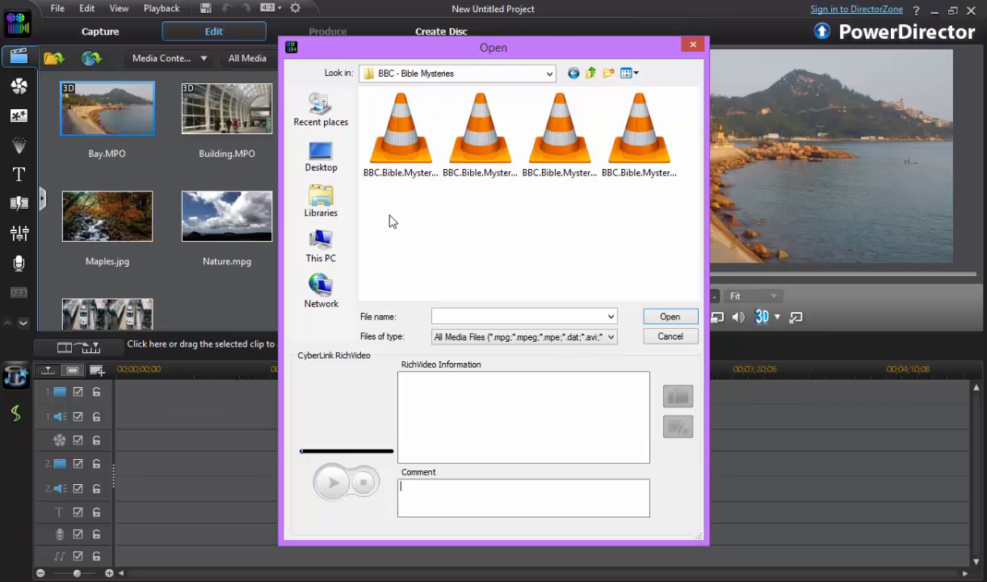
double_click(401, 130)
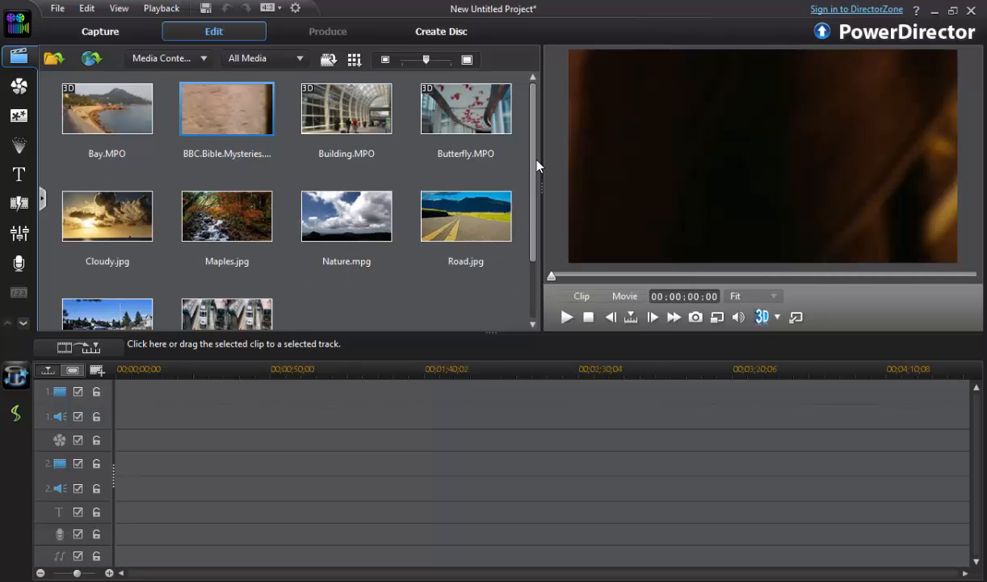
- Place the imported BBC Bible Mysteries clip at the start of video track 1 and change the project aspect ratio to 16:9
drag(202, 162, 116, 418)
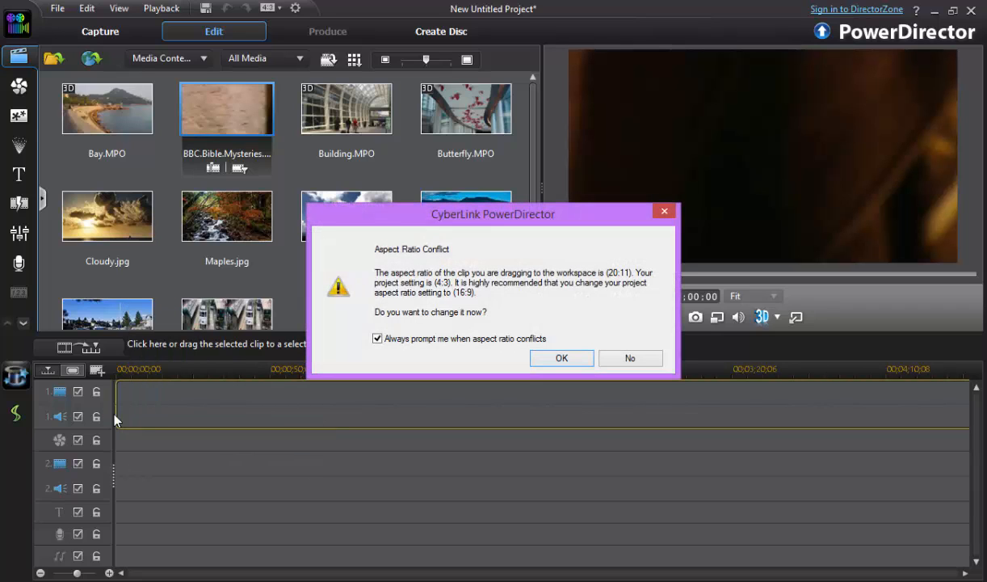
click(574, 361)
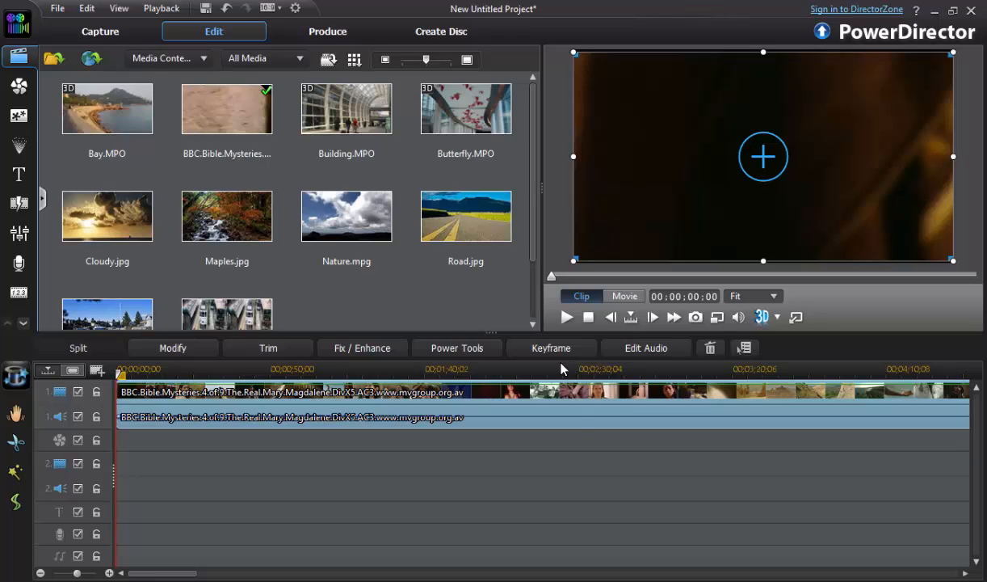
- Preview the timeline clip in Single Trim at about one minute and about 46 minutes, and close the trim window
click(259, 348)
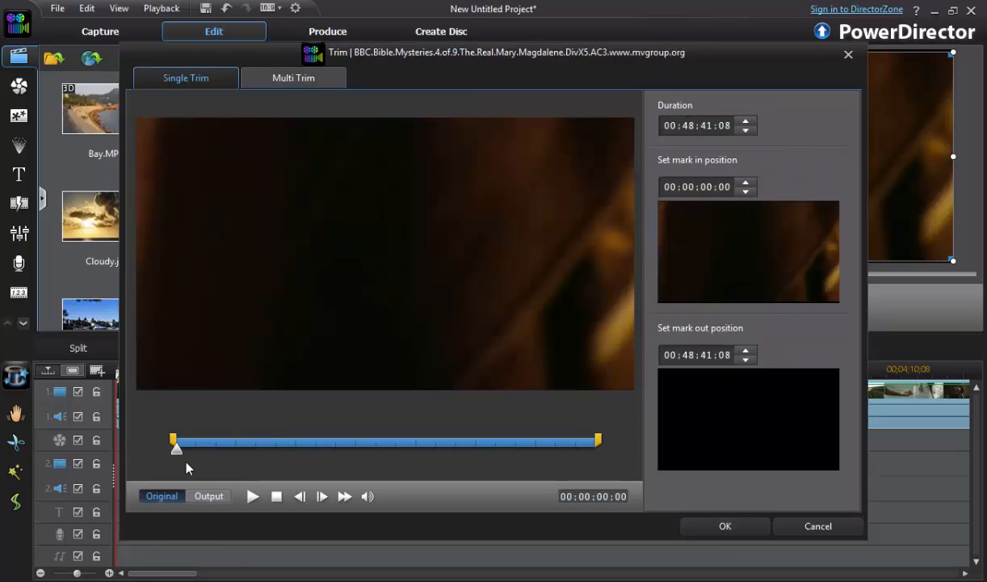
drag(179, 450, 188, 456)
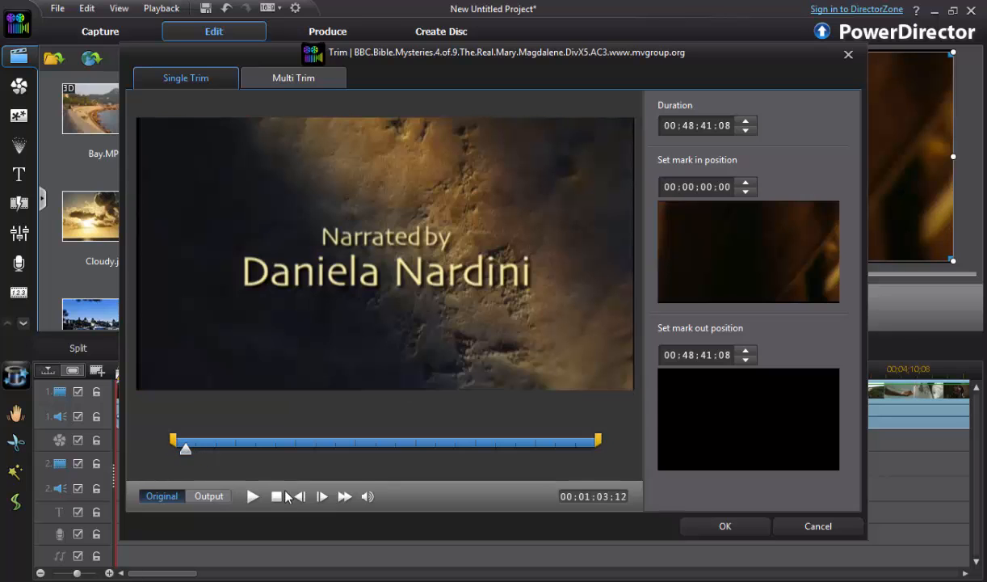
click(258, 500)
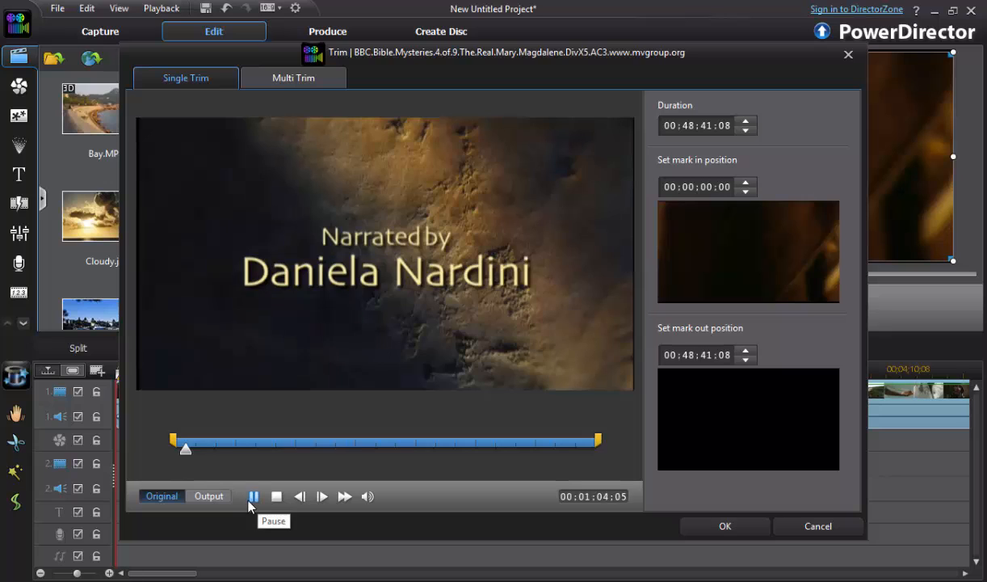
click(248, 500)
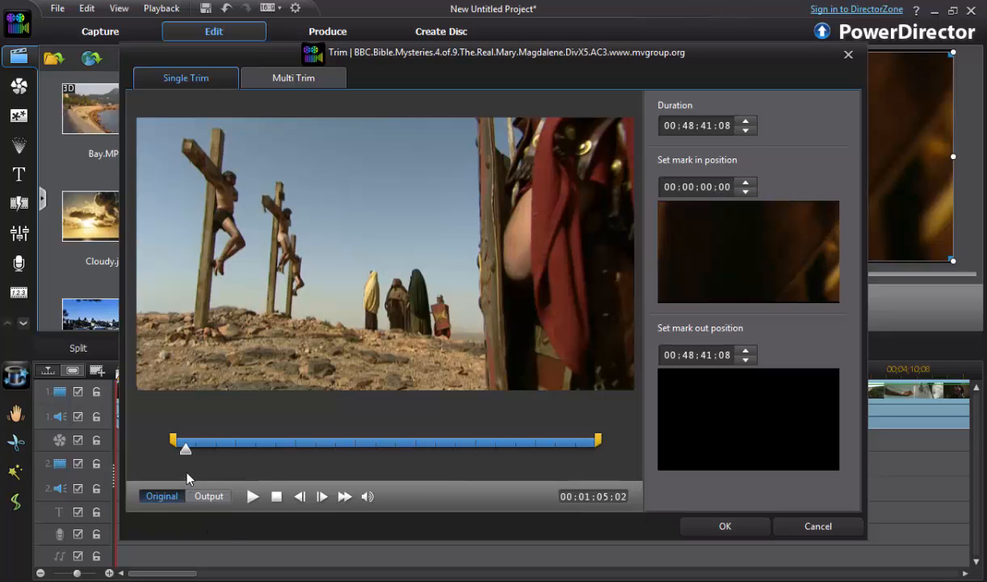
drag(185, 447, 577, 496)
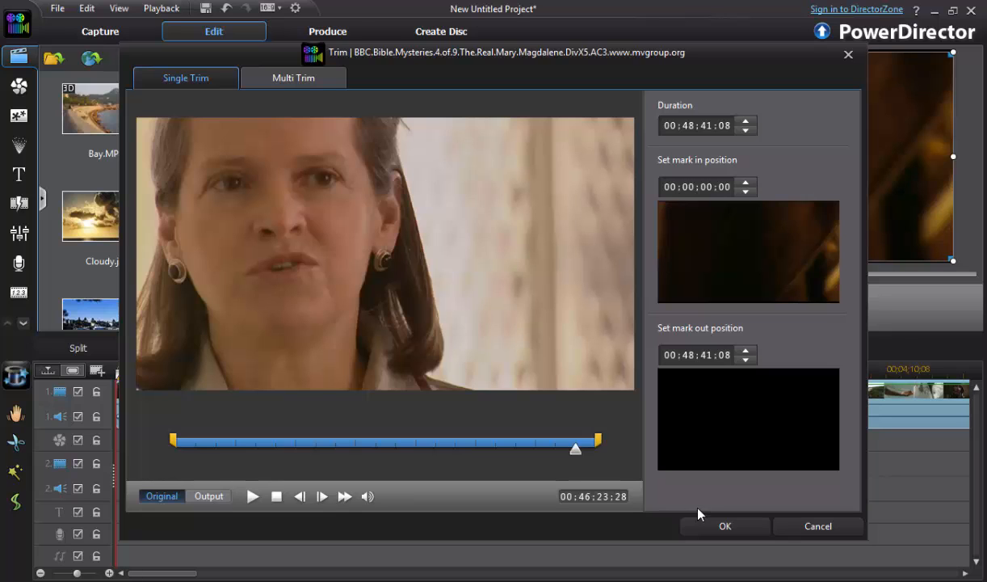
click(711, 525)
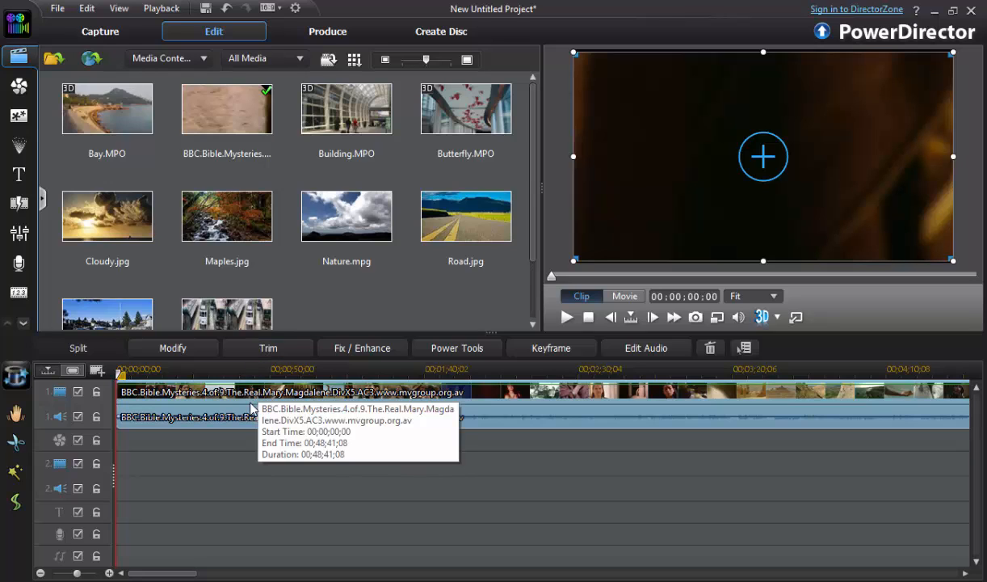
- Try the Video Speed power tool on the timeline clip with multipliers of 1.20X and 1.10X, and turn it off
right_click(214, 410)
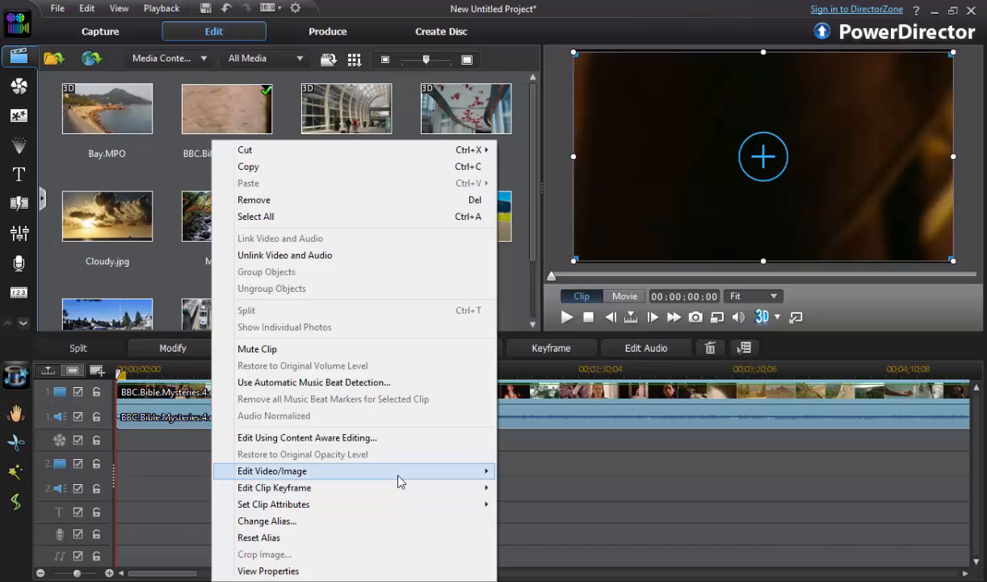
mouse_move(399, 481)
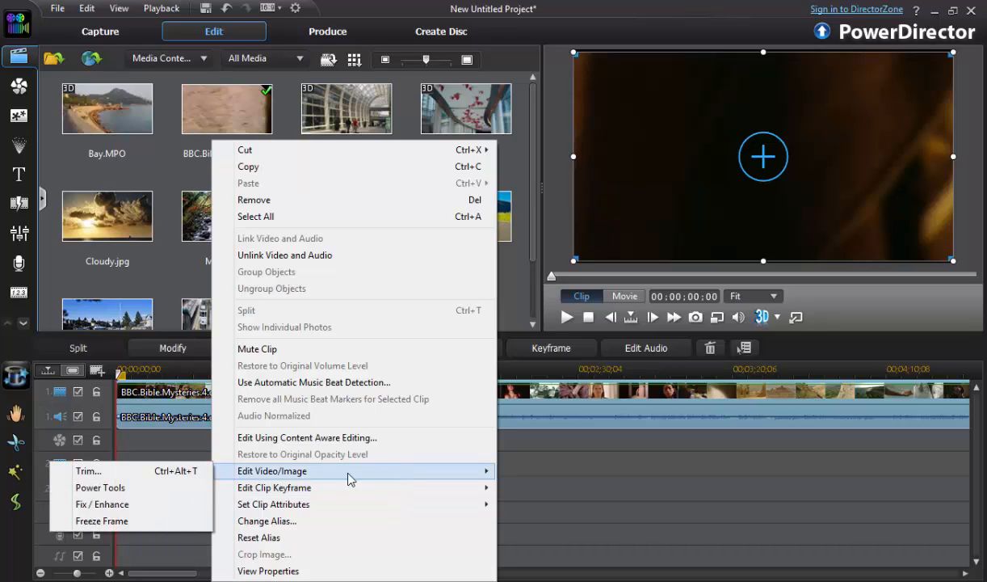
click(115, 488)
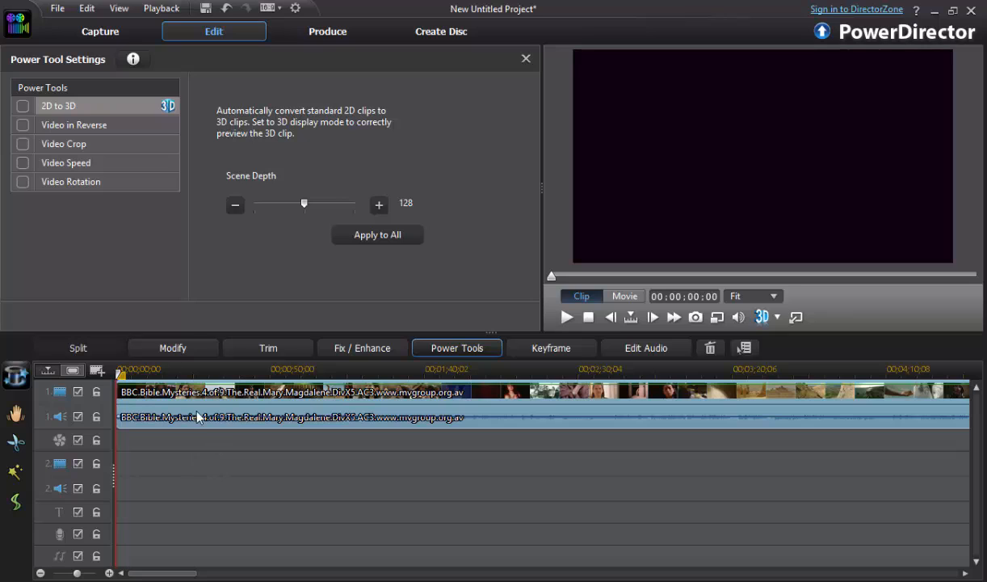
click(24, 163)
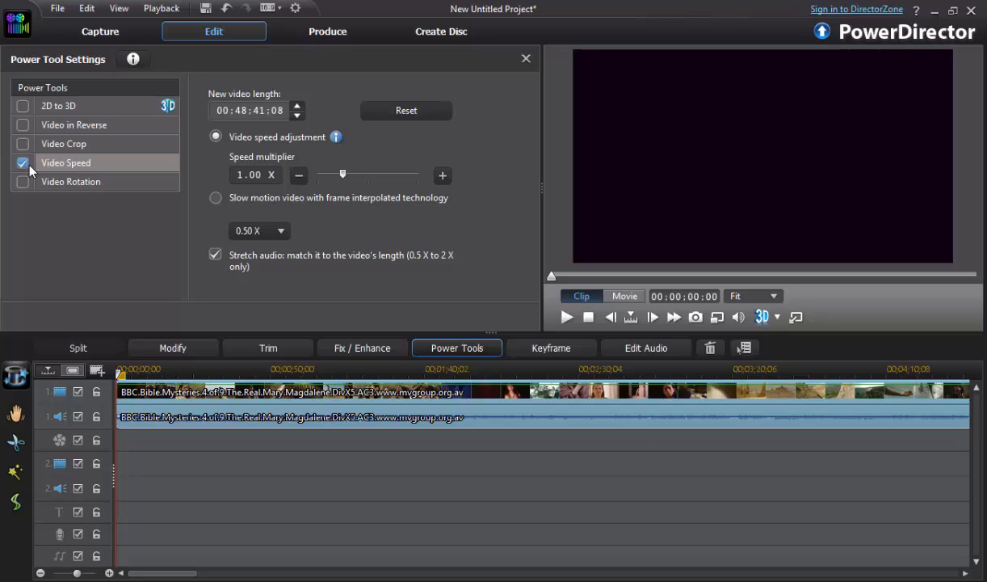
click(444, 176)
click(444, 175)
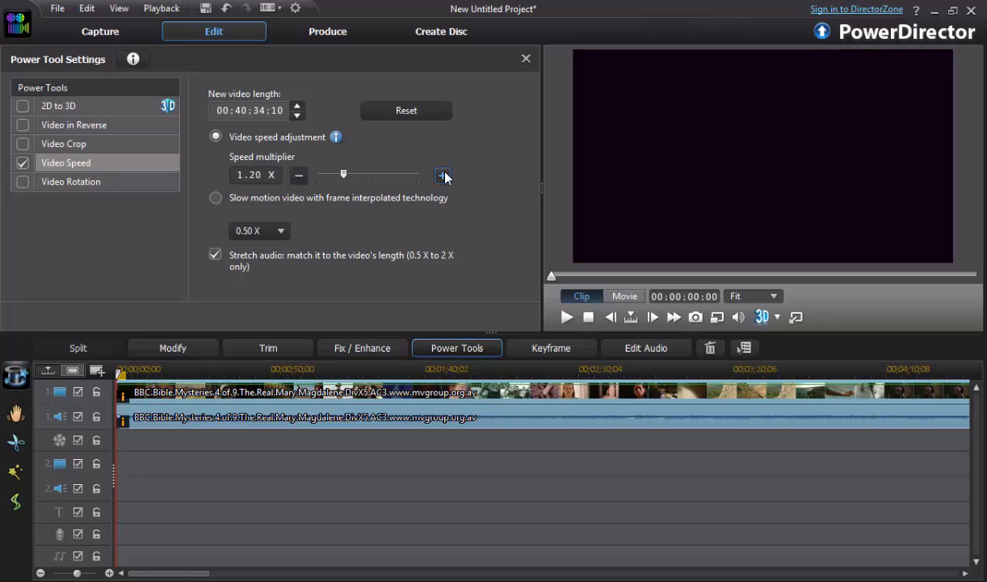
click(300, 176)
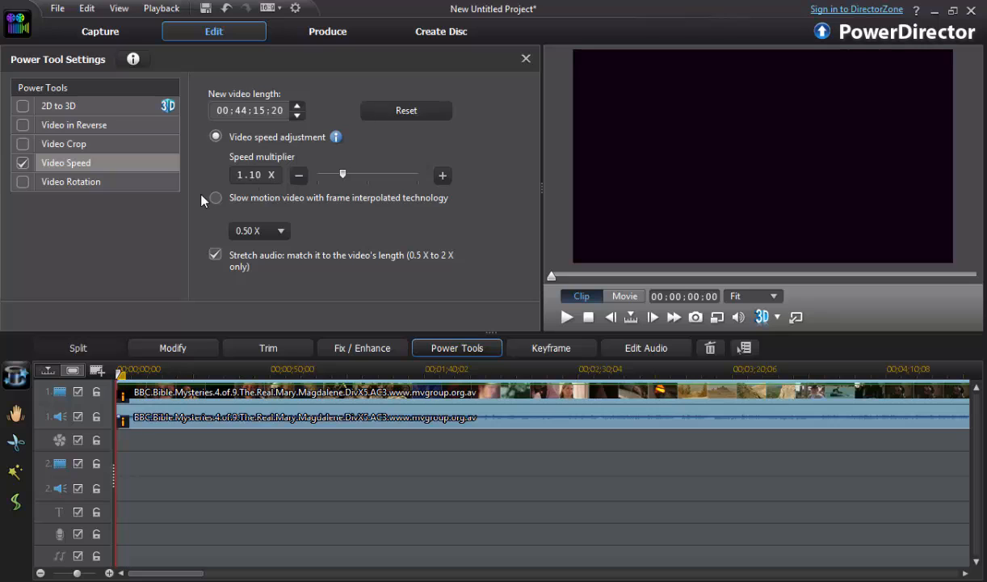
click(23, 164)
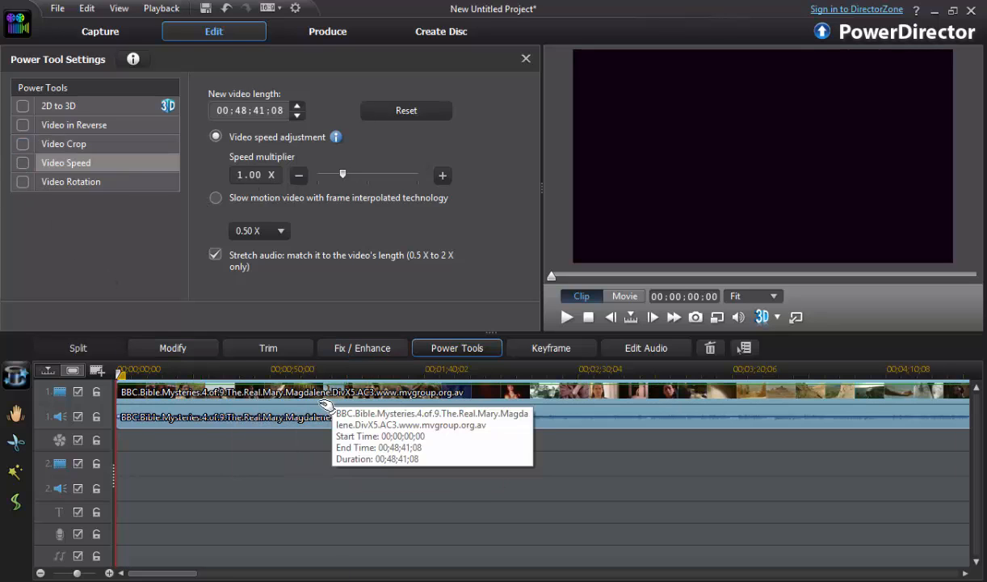
- Use Multi Trim on the timeline clip to mark a first segment from 00:00:00:00 to about 00:08:28:28
click(264, 353)
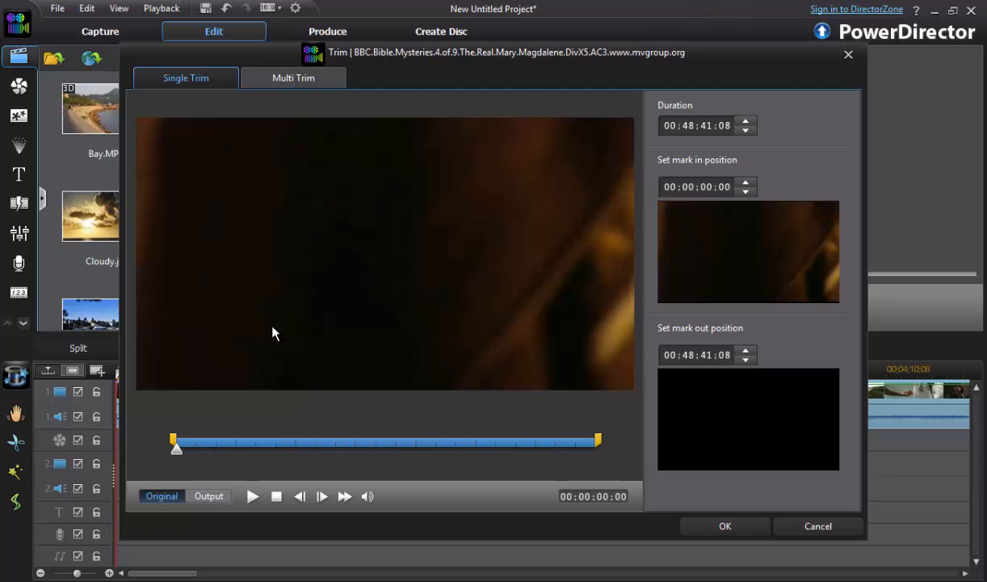
click(273, 85)
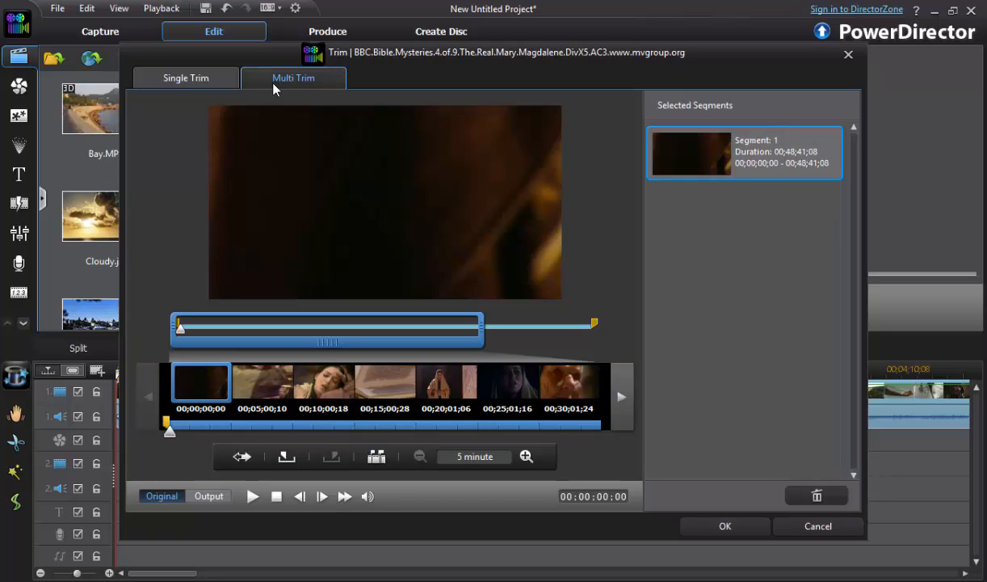
click(287, 461)
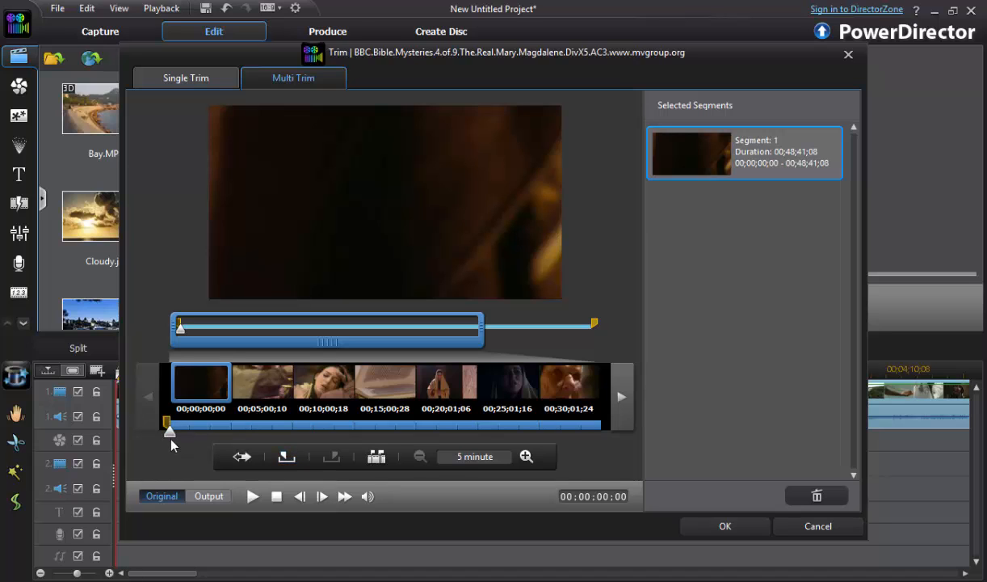
drag(169, 433, 275, 434)
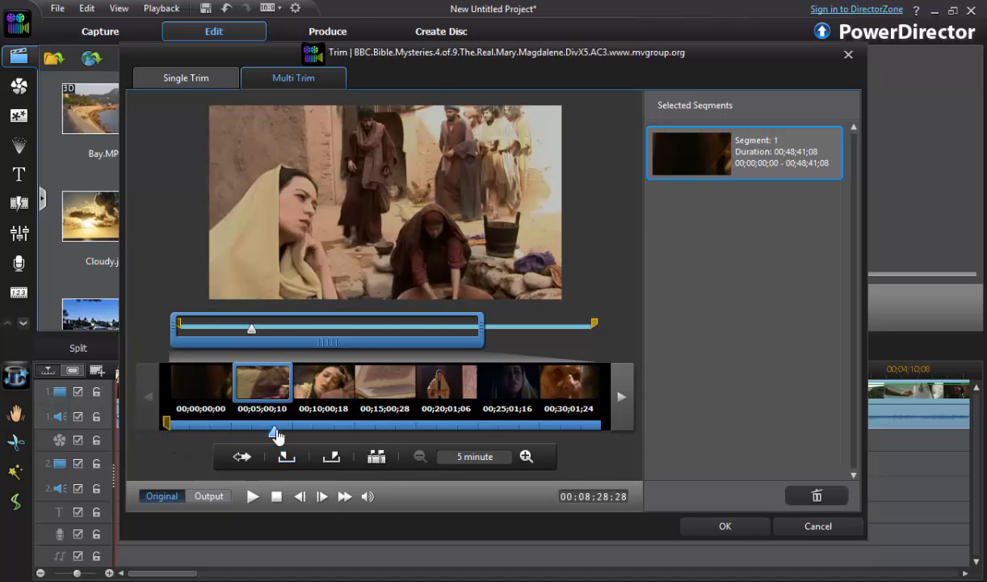
click(330, 458)
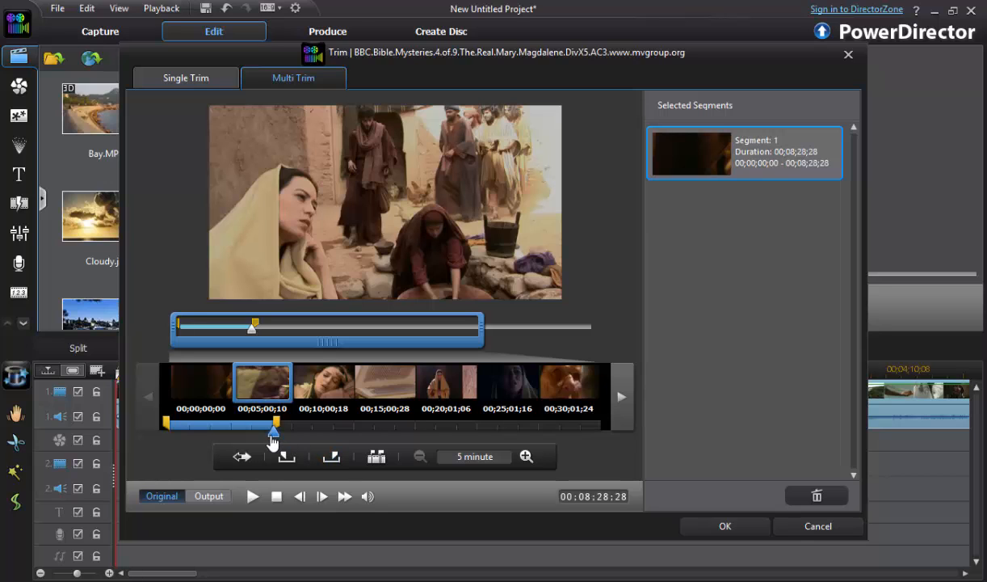
- Mark a second segment from about 00:10:08:14 to about 00:28:38:17 and apply the multi trim to the timeline
drag(276, 433, 293, 441)
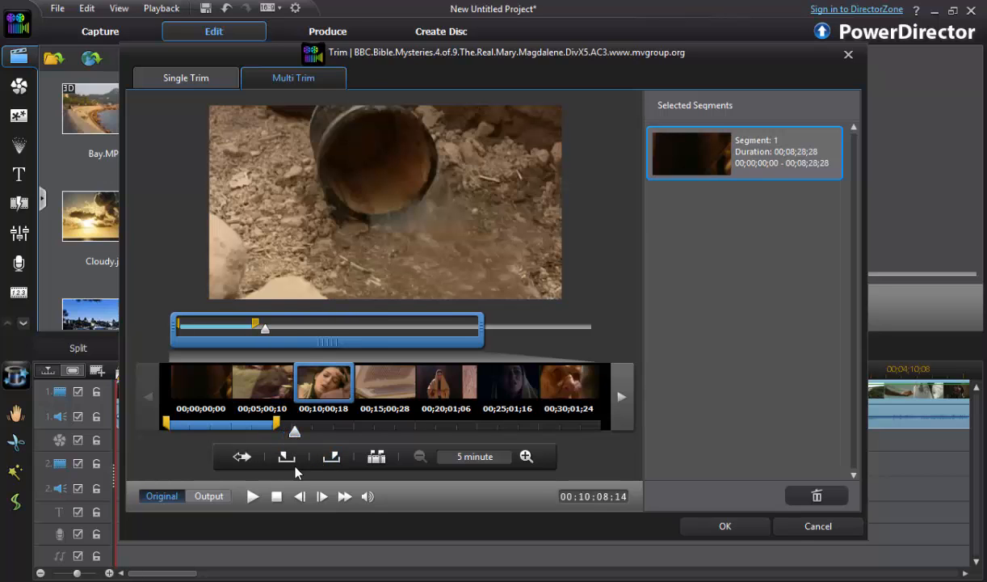
click(288, 463)
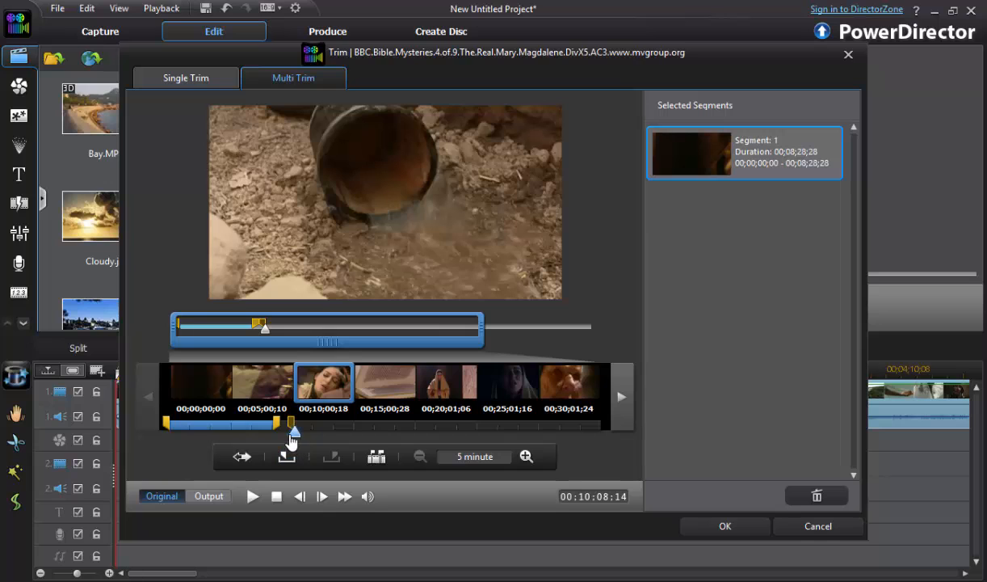
drag(289, 428, 521, 434)
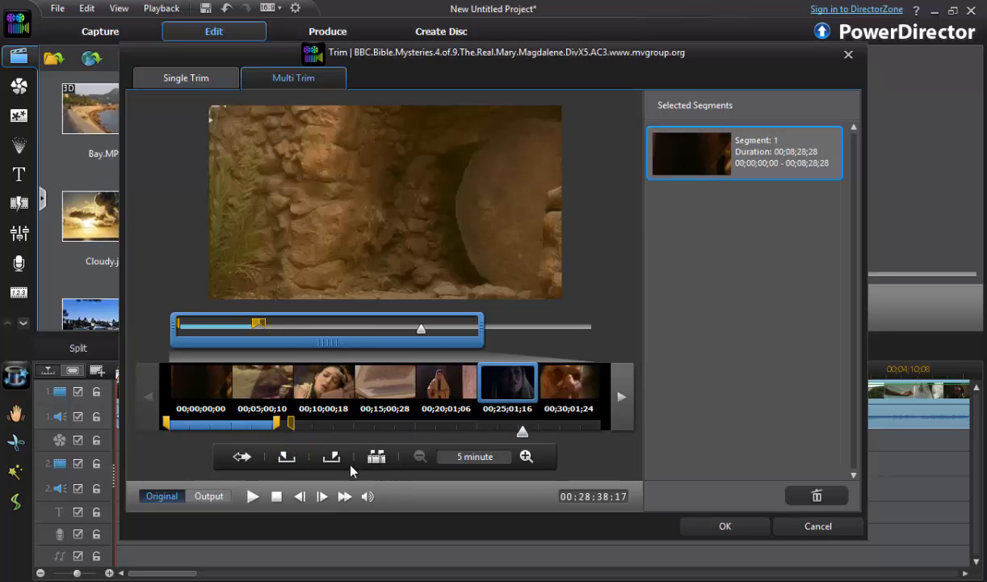
click(332, 457)
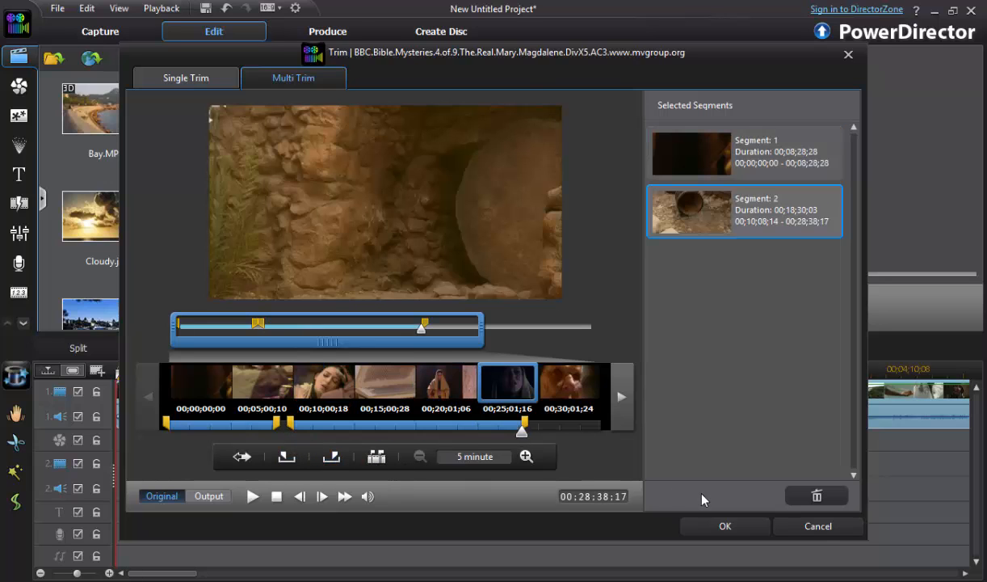
click(706, 529)
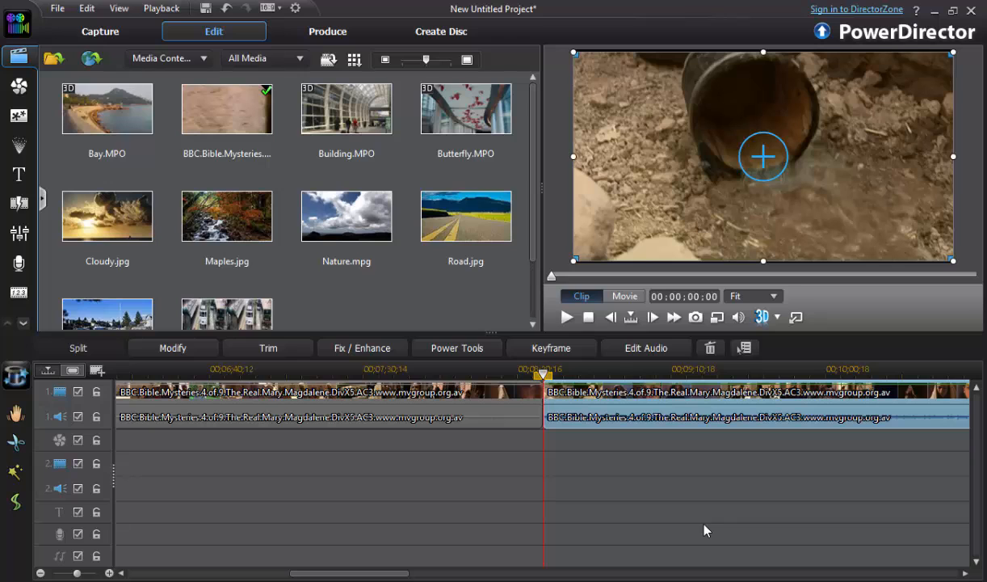
- Import the BBC Bible Mysteries 7 of 9 The Disciples video into the media library and place it on the second video track
click(58, 8)
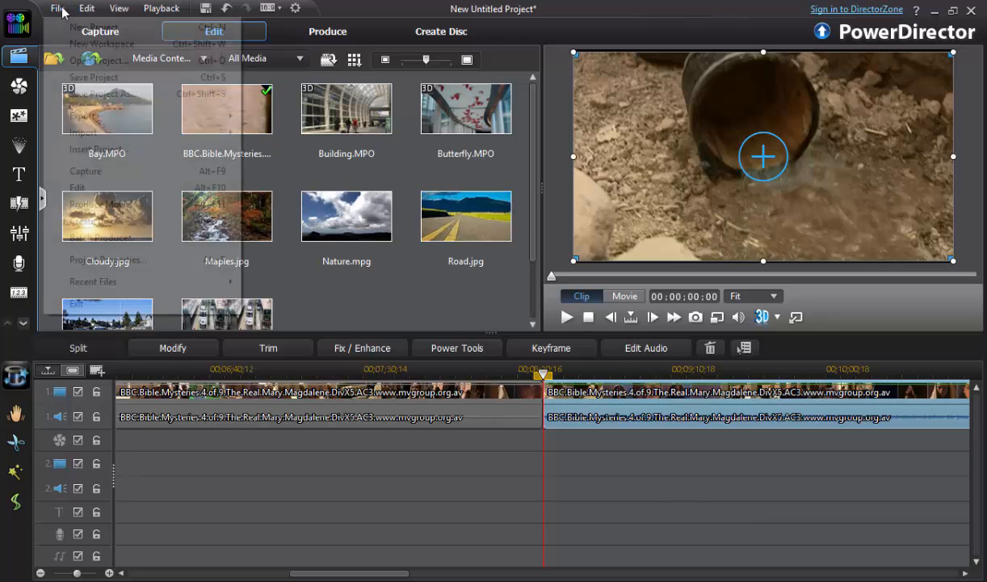
mouse_move(90, 139)
click(287, 132)
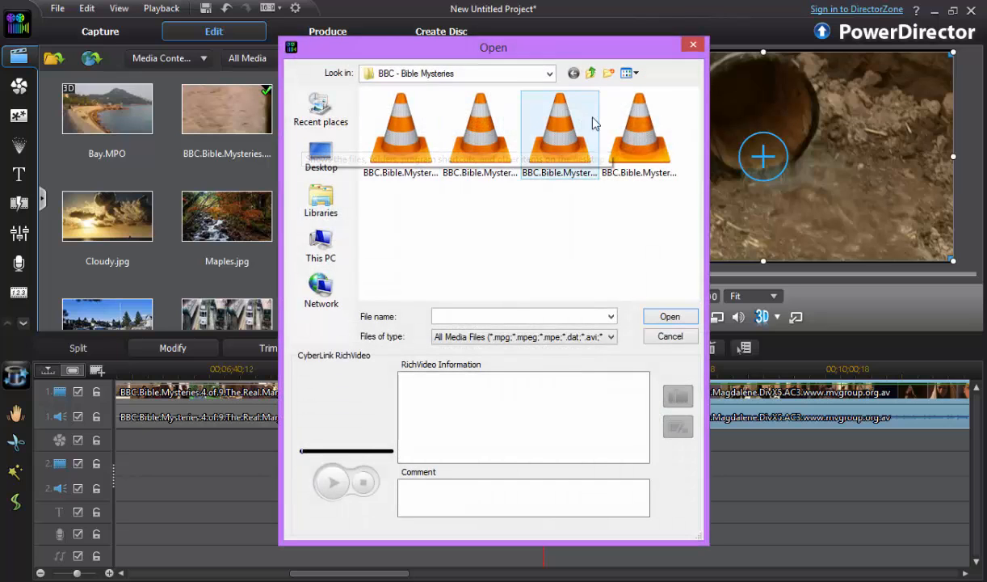
double_click(632, 125)
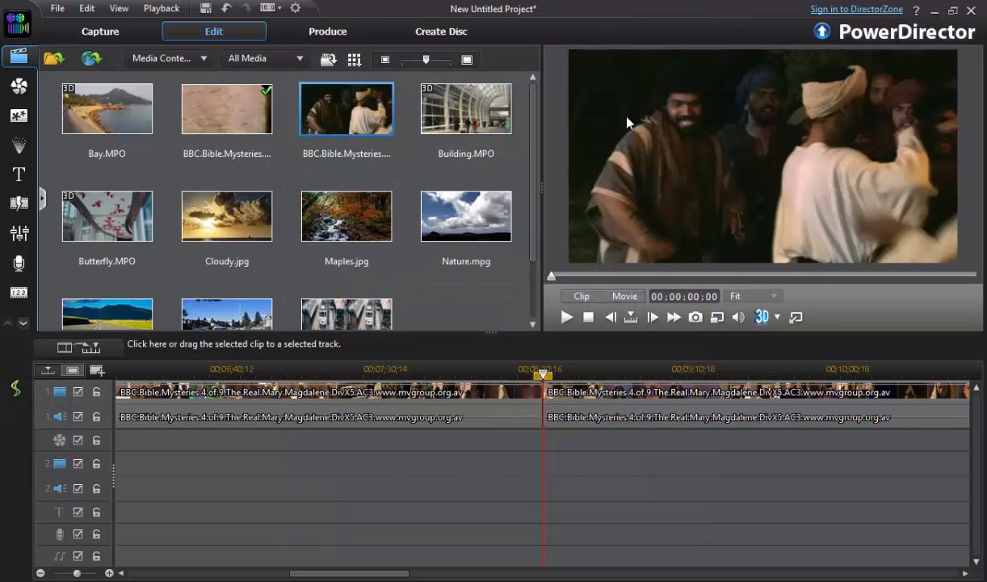
drag(341, 127, 114, 486)
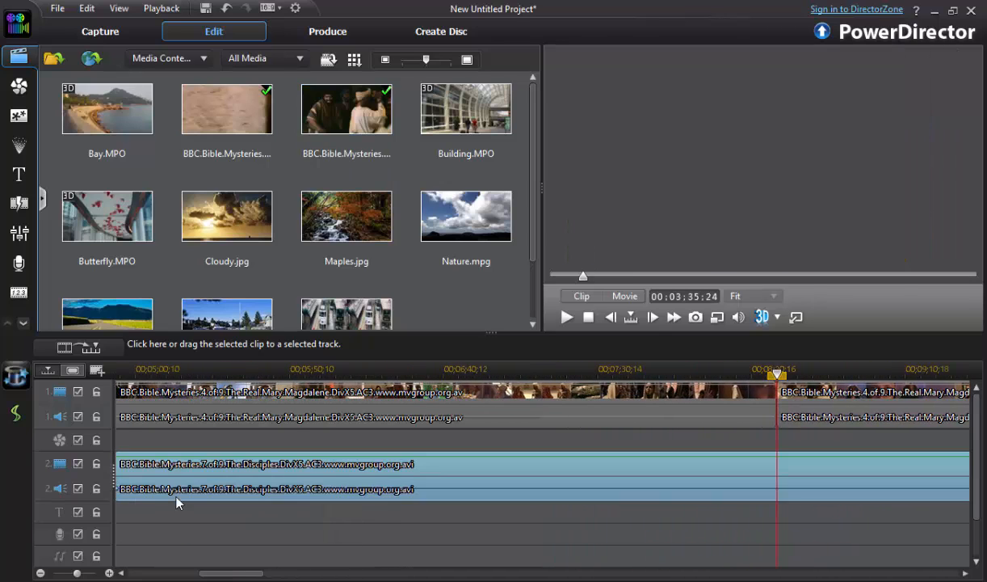
- Move The Disciples clip into the first Mary Magdalene segment on video track 1, inserting it and moving clips on this track to the right
click(282, 476)
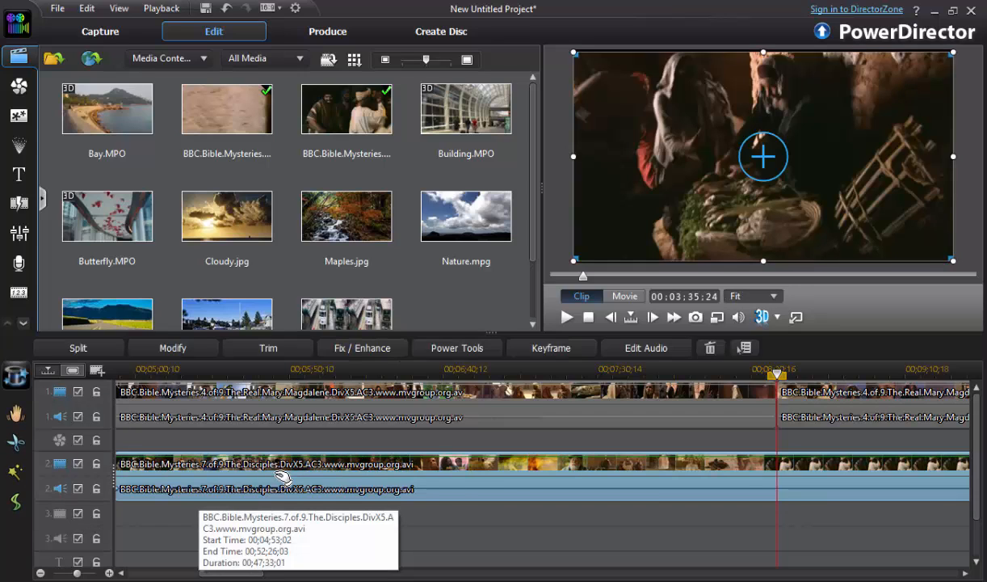
drag(282, 476, 433, 473)
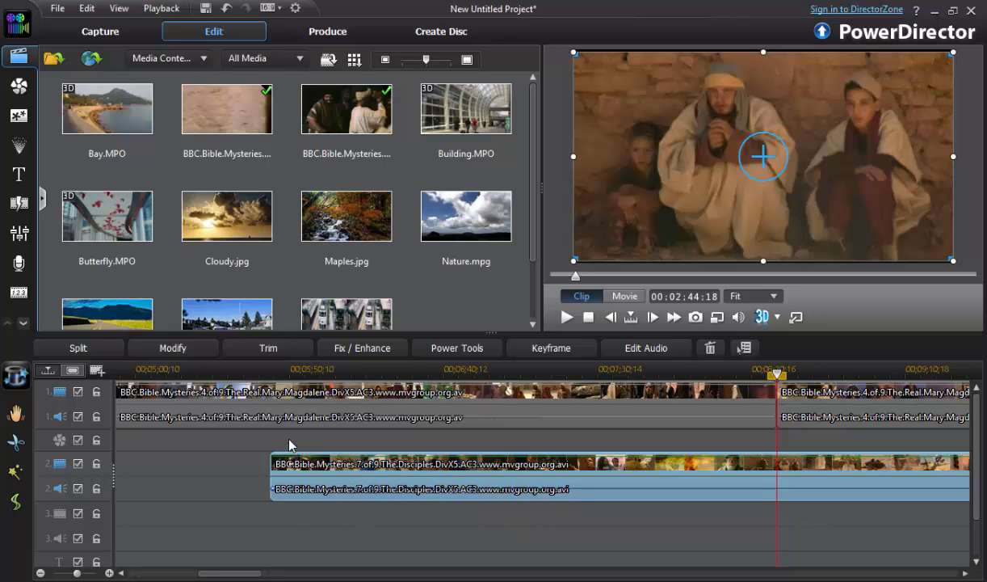
click(226, 472)
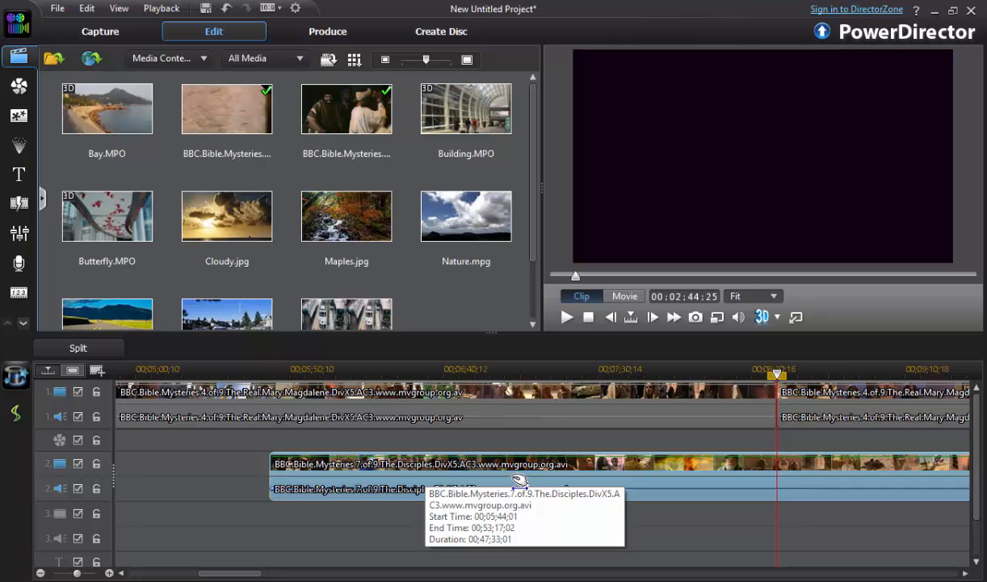
drag(487, 459, 505, 408)
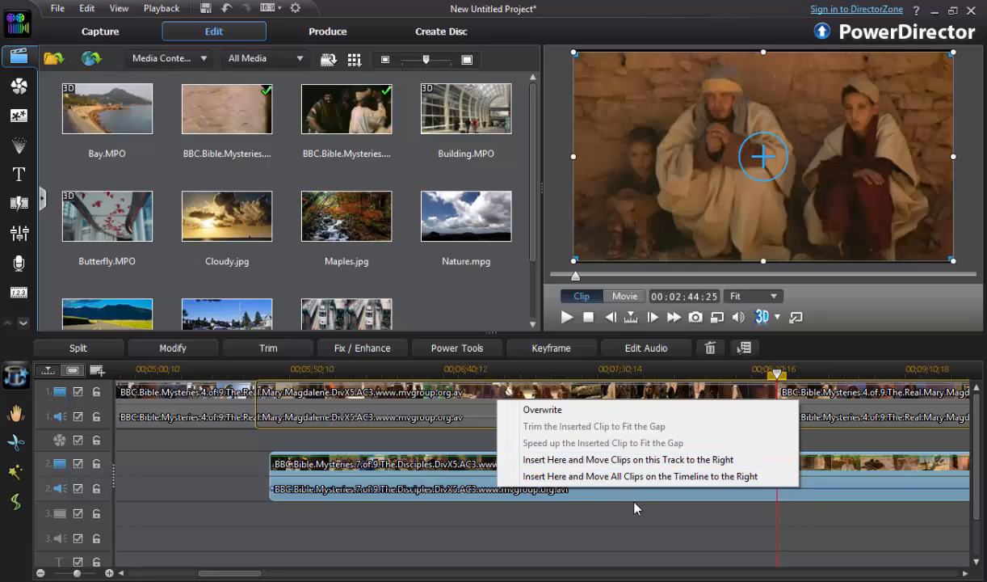
click(590, 460)
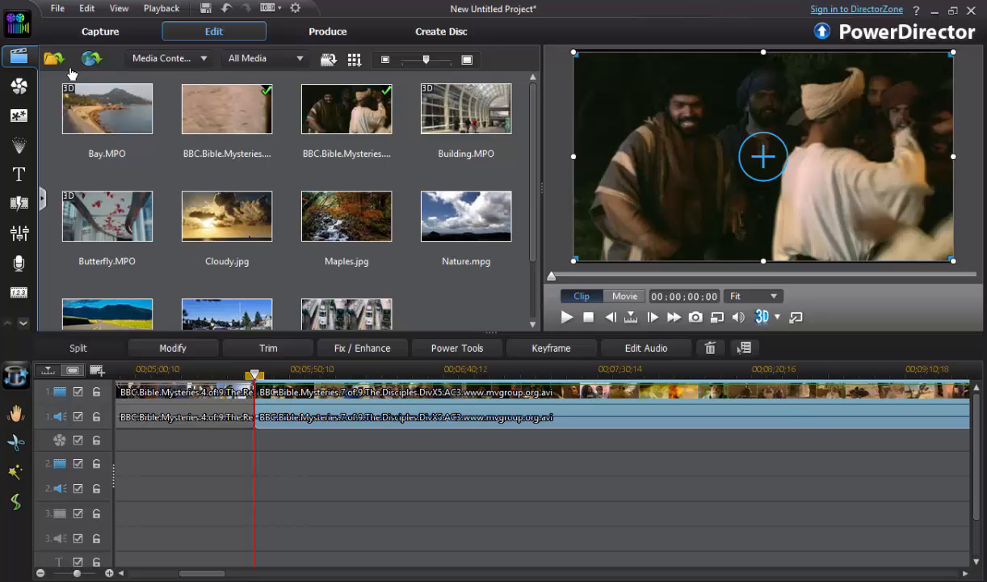
- Import the Gita Jayanti 01 seminar MP3 from the Mp3 folder on drive D into the media library
click(57, 8)
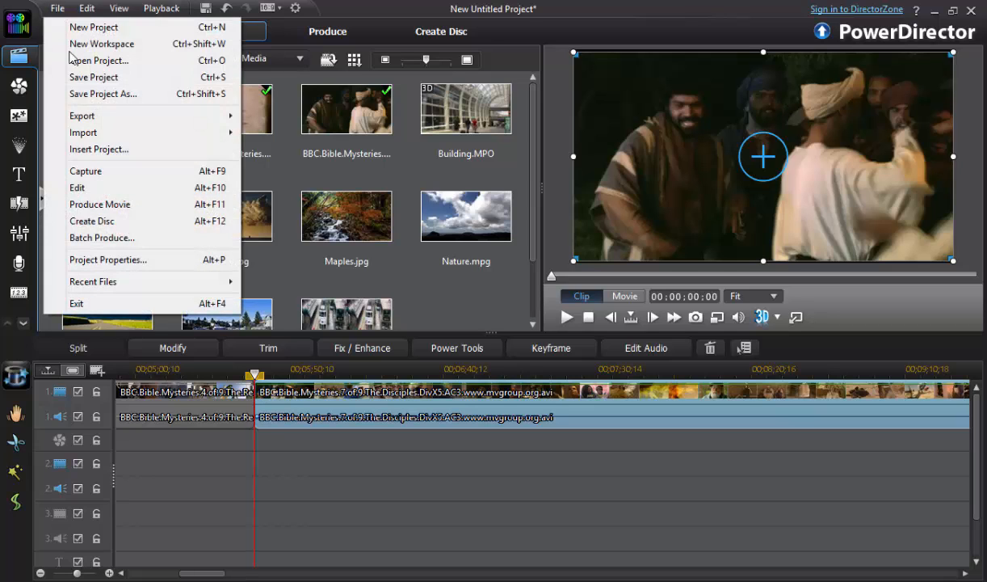
mouse_move(109, 133)
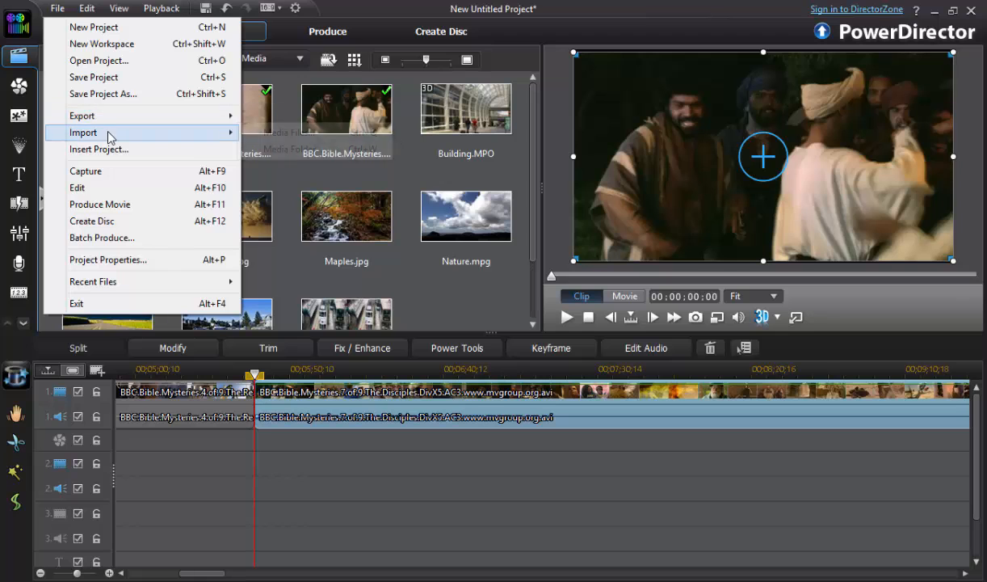
click(279, 132)
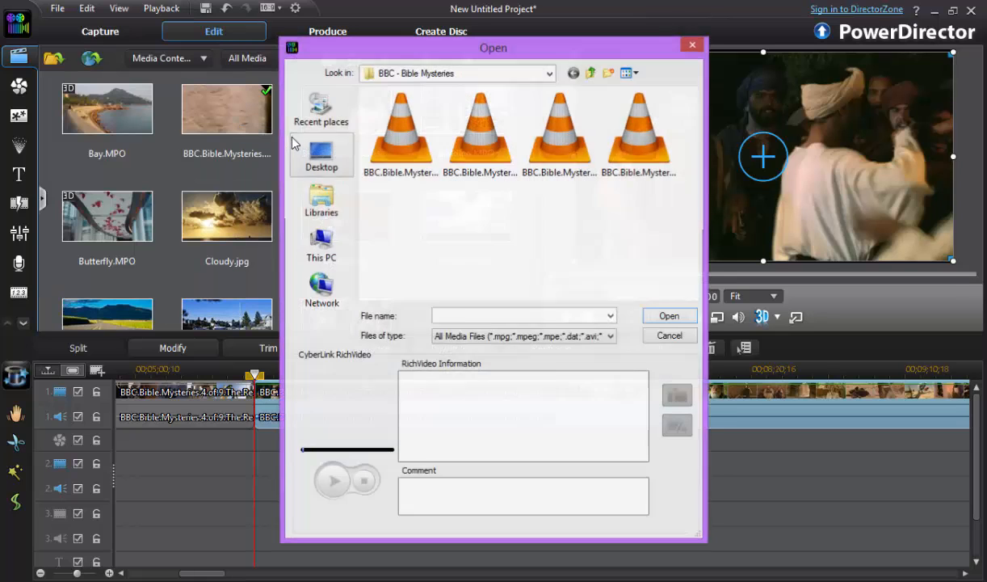
click(592, 73)
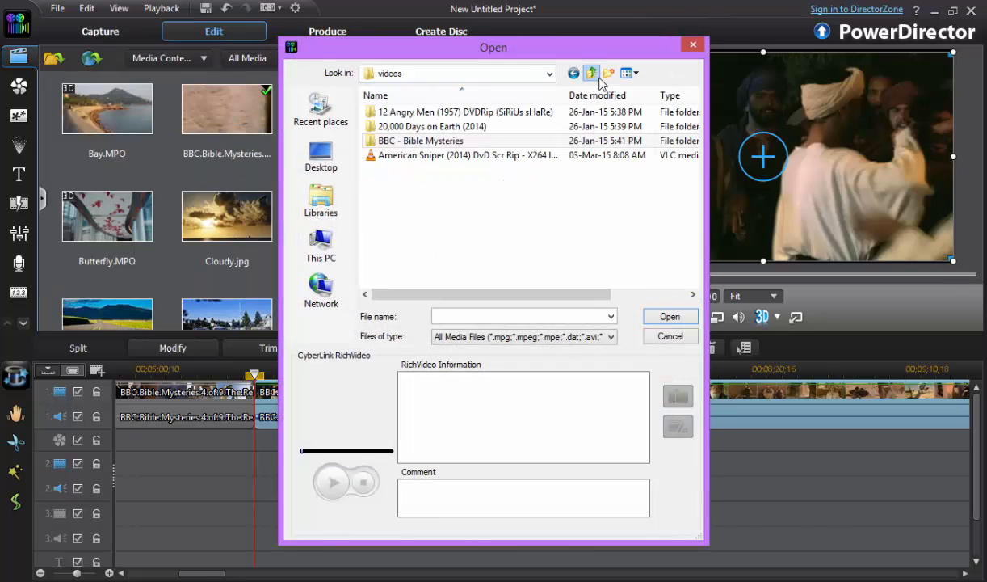
click(597, 77)
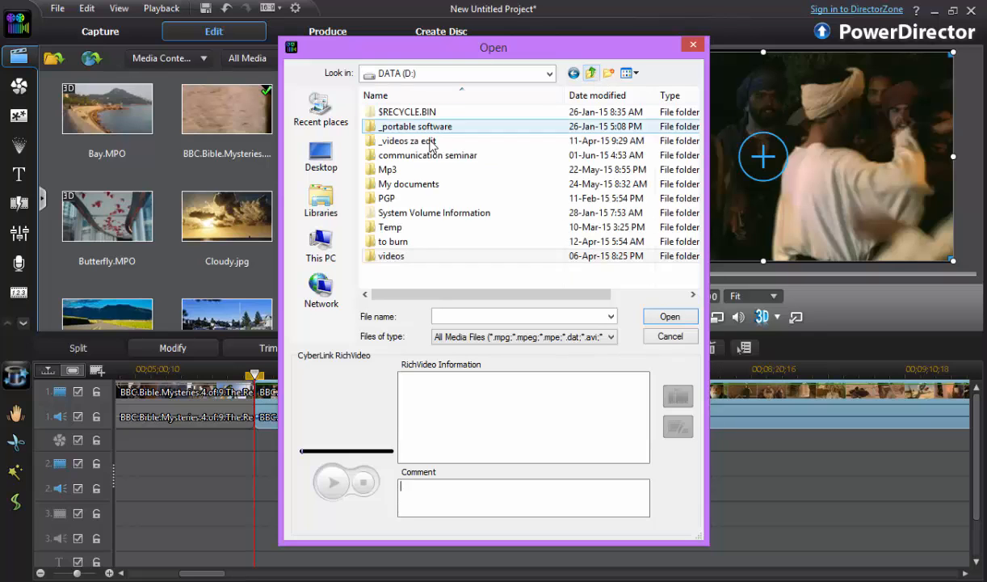
double_click(386, 170)
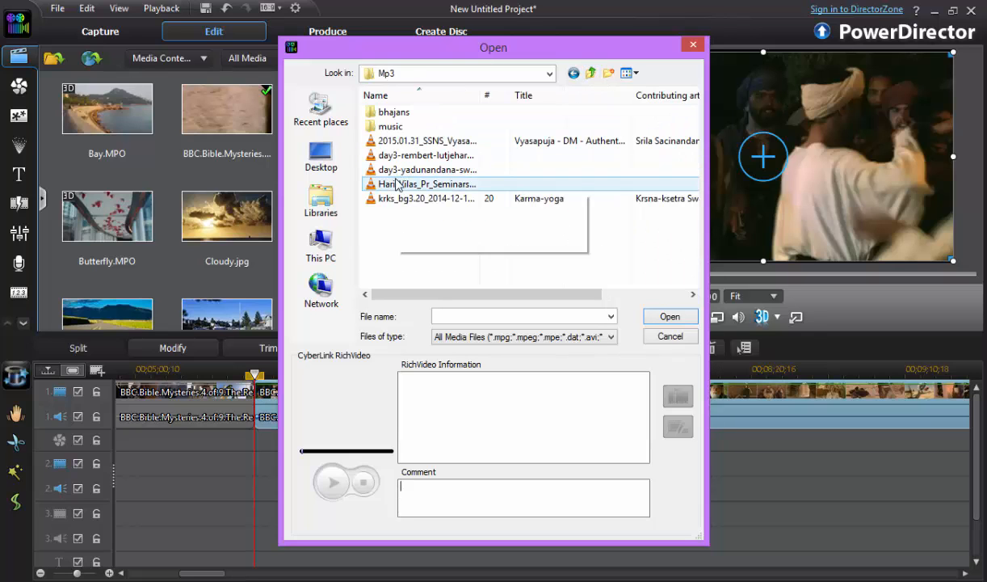
double_click(396, 184)
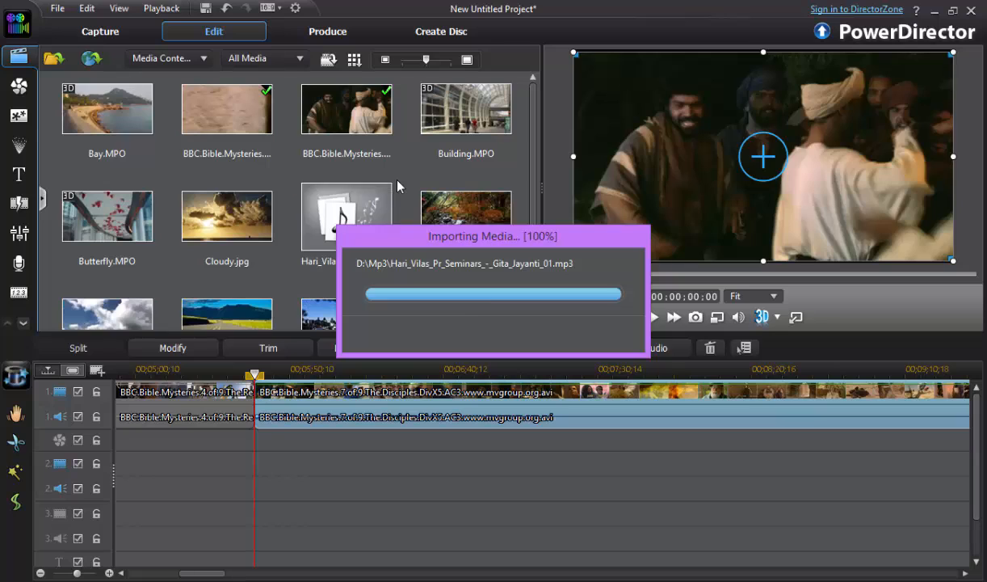
- Place the seminar MP3 on the second audio track, starting about 45 seconds into the timeline
drag(359, 203, 100, 490)
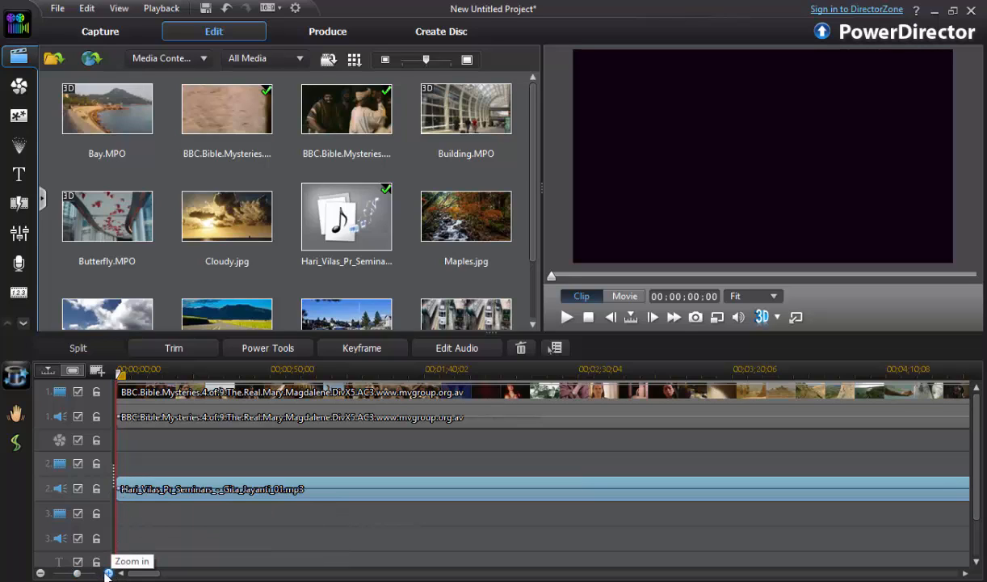
mouse_move(77, 574)
mouse_down()
mouse_move(89, 577)
mouse_move(77, 575)
mouse_up()
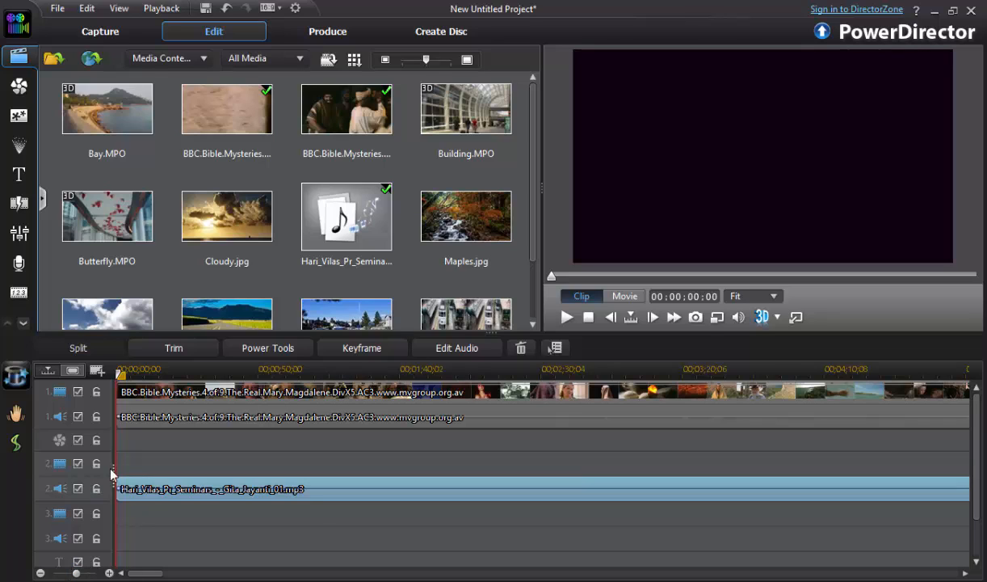
drag(114, 485, 243, 485)
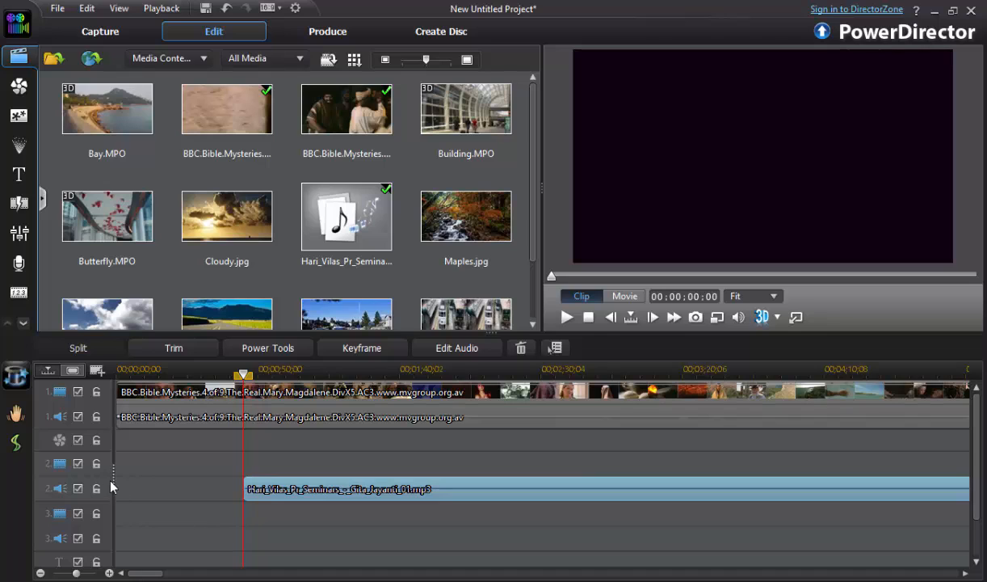
- Widen the track headers to show the track names, and make the first audio track and second video track taller
drag(114, 475, 190, 485)
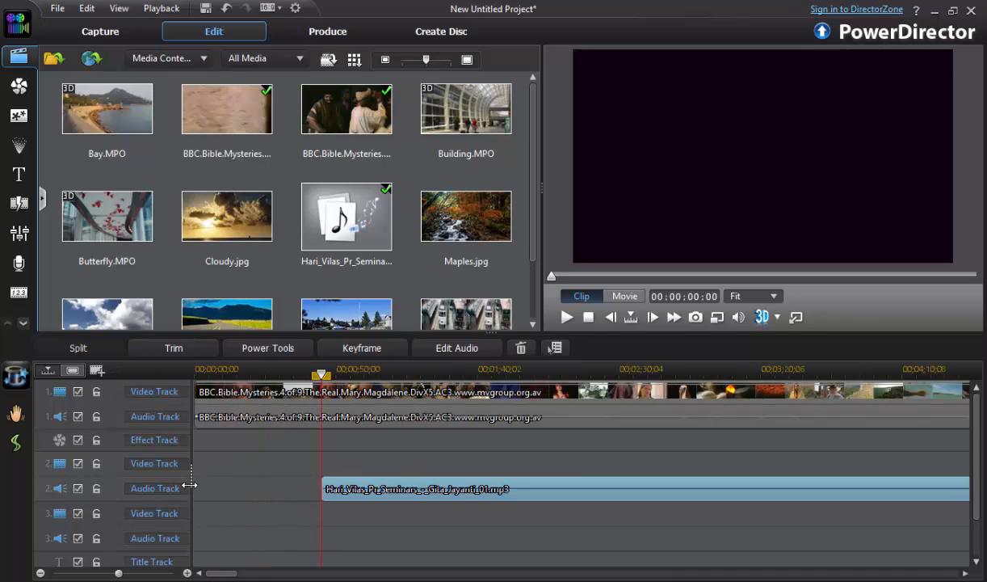
click(256, 391)
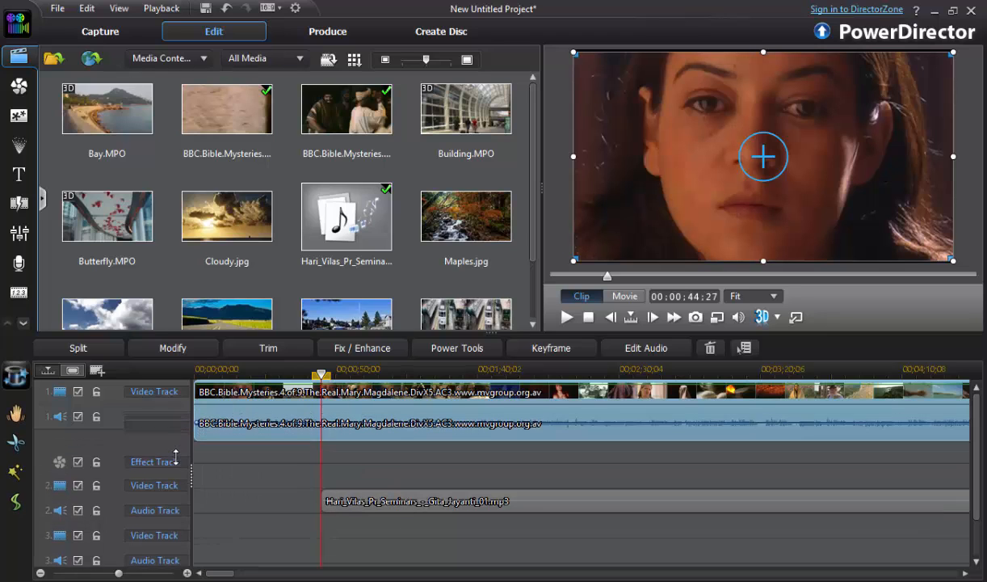
drag(173, 428, 173, 475)
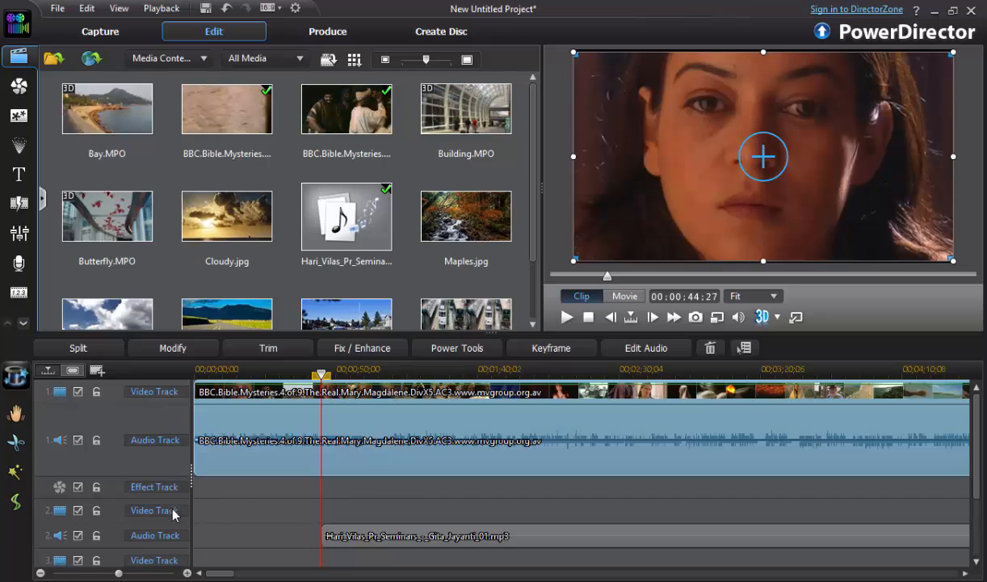
mouse_move(165, 524)
mouse_down()
mouse_move(164, 509)
mouse_move(162, 543)
mouse_up()
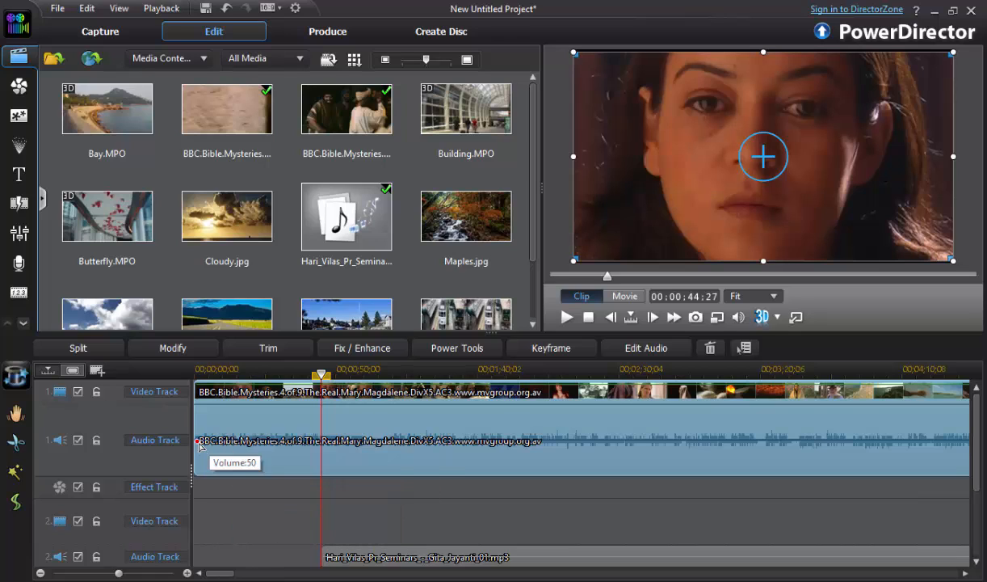
- Make the second audio track taller and lower the volume at the start of the seminar MP3 clip
scroll(287, 499, down, 3)
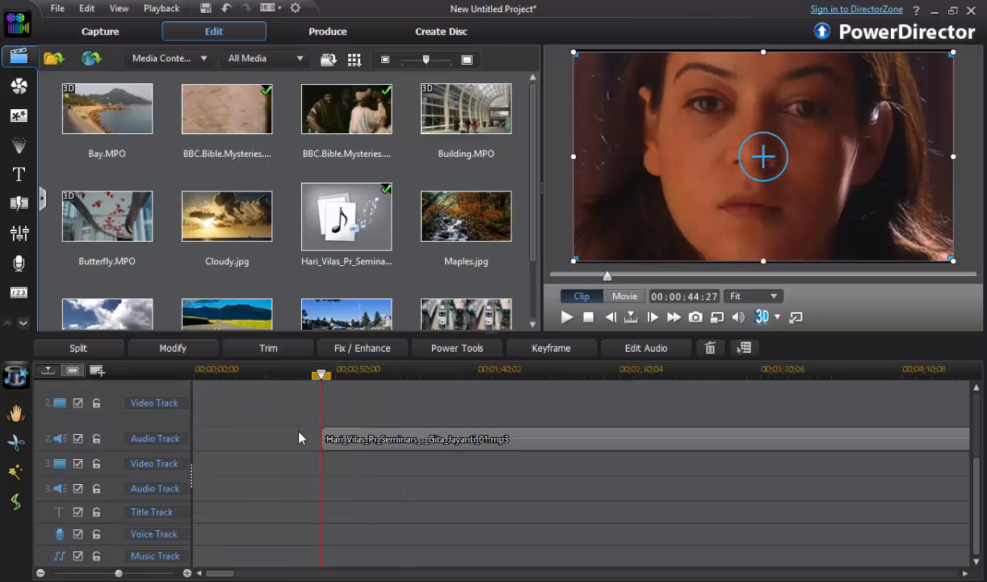
drag(174, 454, 162, 497)
click(354, 462)
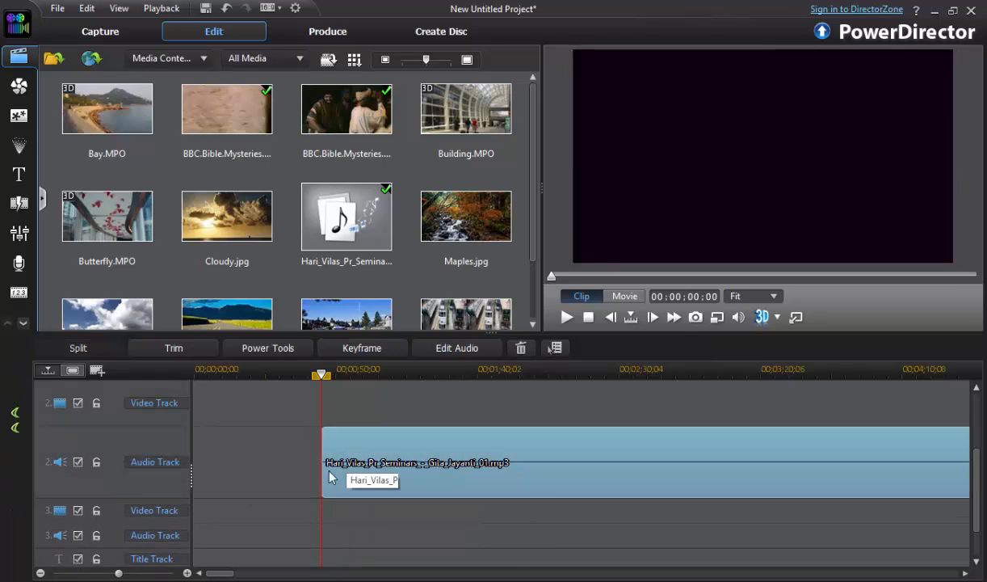
mouse_move(323, 462)
mouse_down()
mouse_move(324, 434)
mouse_move(324, 476)
mouse_up()
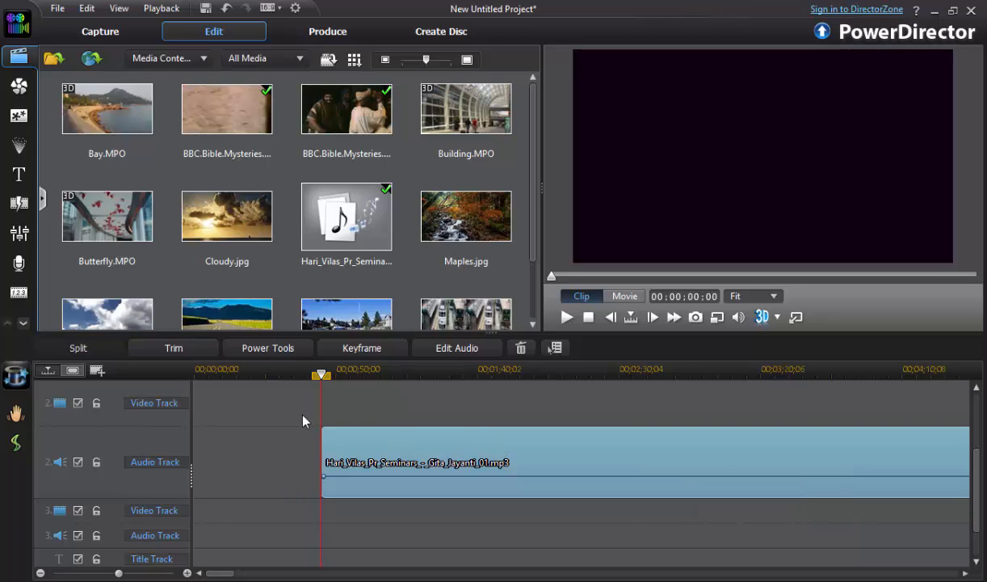
- Zoom the timeline out to its full length and enlarge the timeline area so both clip tracks fit
click(41, 573)
click(41, 573)
click(40, 573)
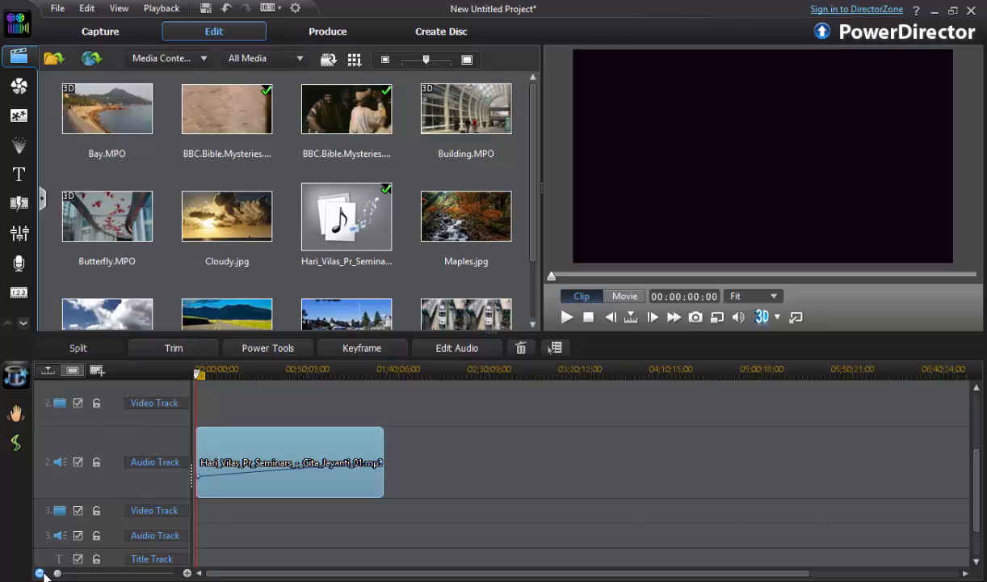
click(977, 418)
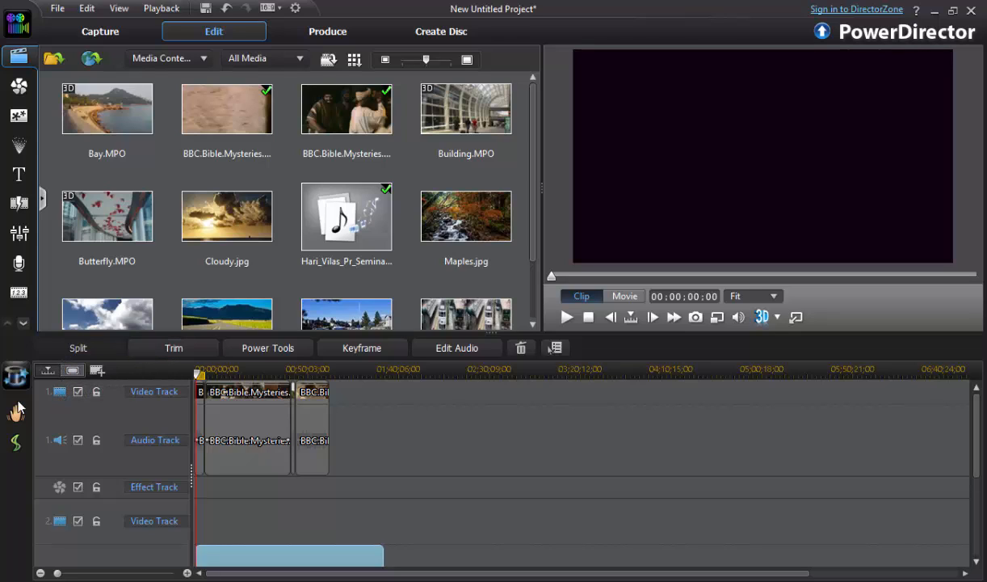
click(411, 476)
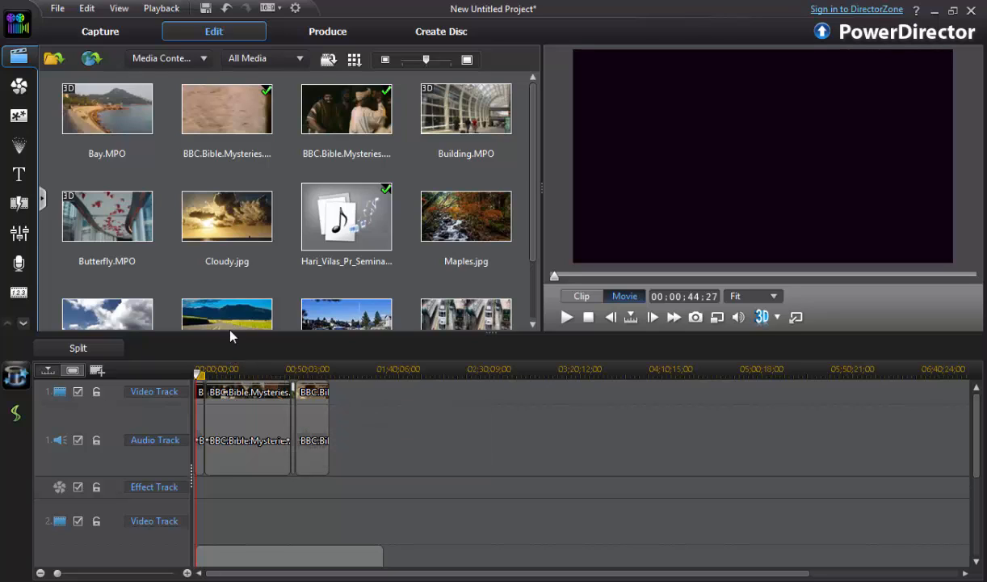
drag(230, 336, 237, 247)
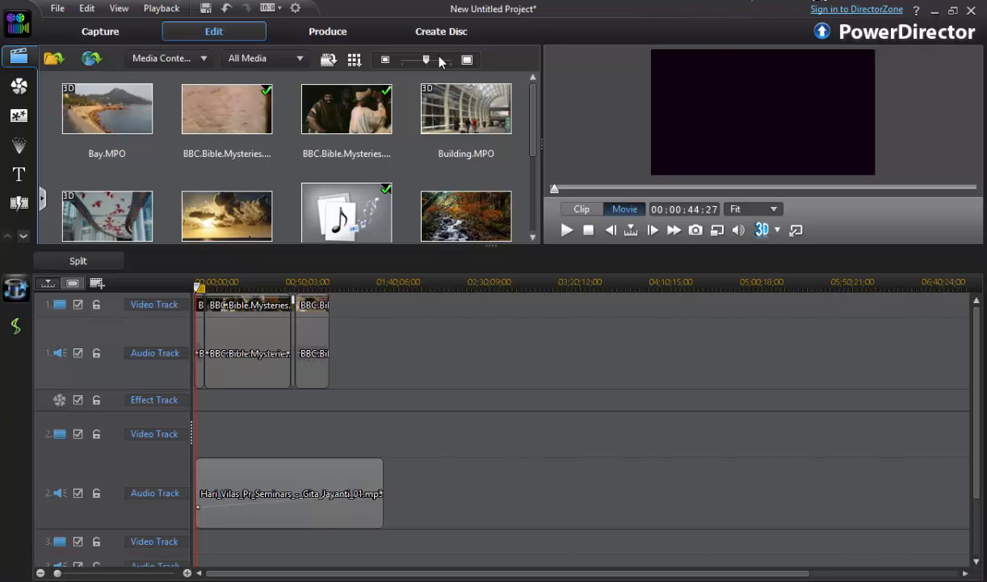
- Set up movie production in MPEG-4 format with the Custom profile type and the VIMEO standard profile
click(319, 31)
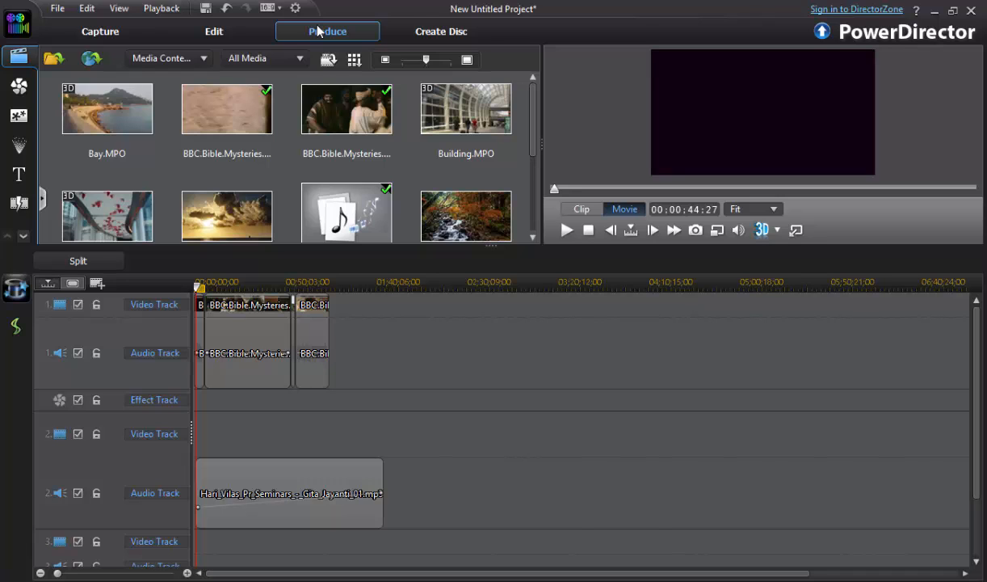
click(318, 31)
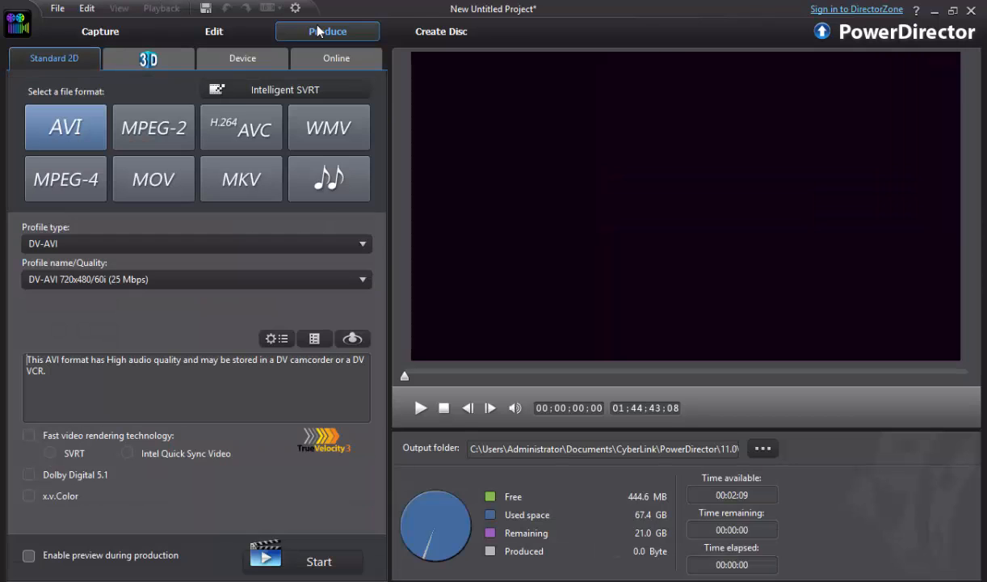
click(75, 180)
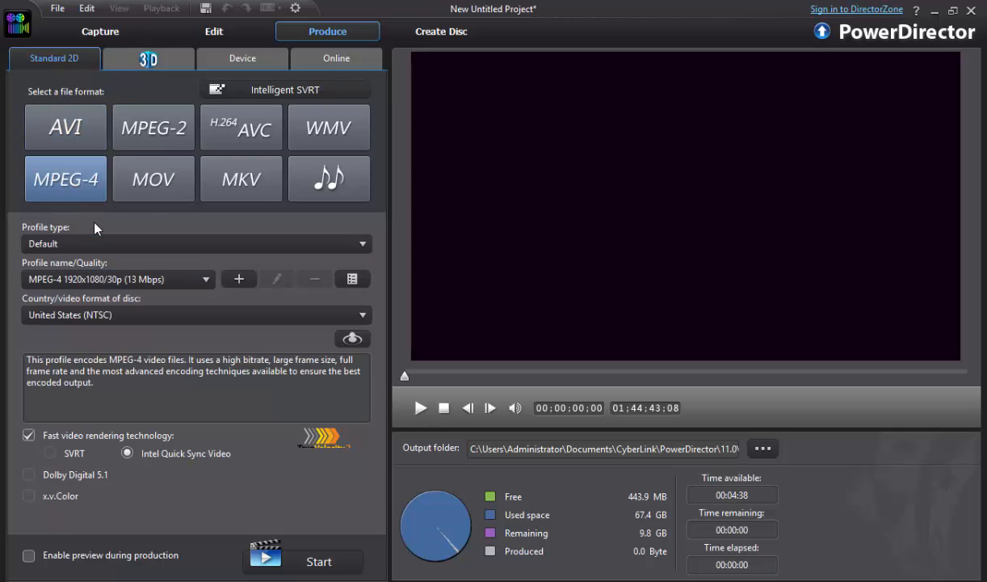
click(86, 243)
click(63, 276)
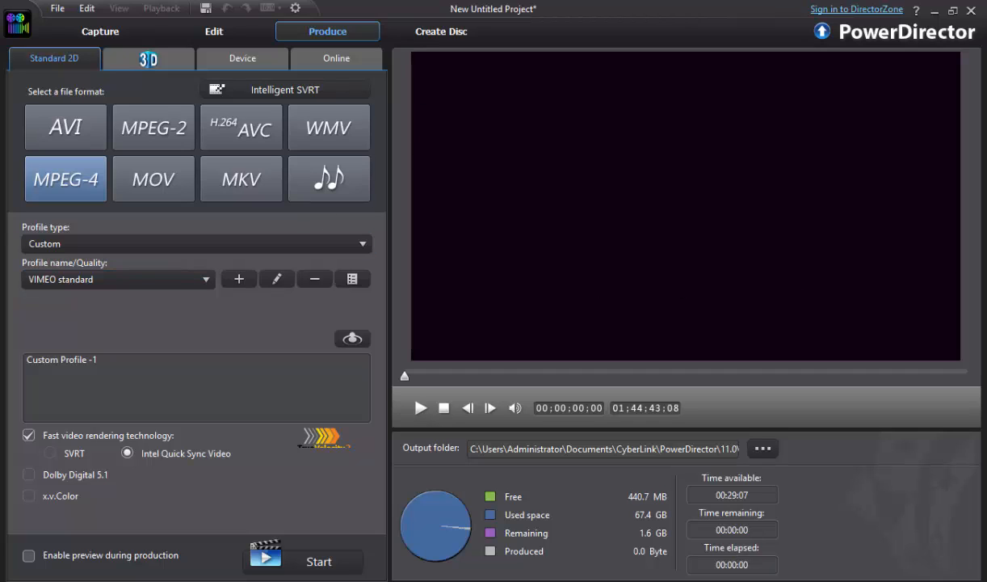
mouse_move(986, 158)
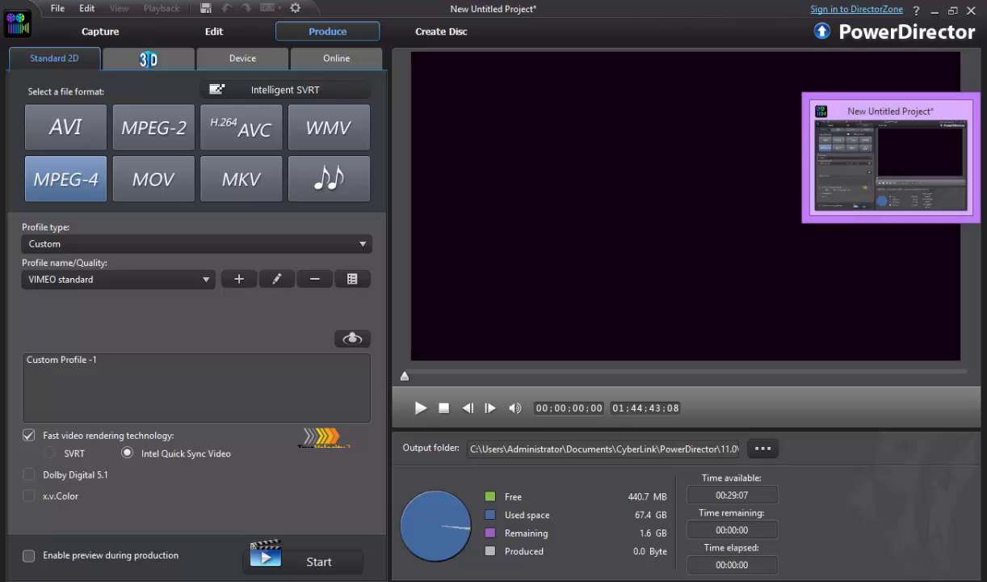